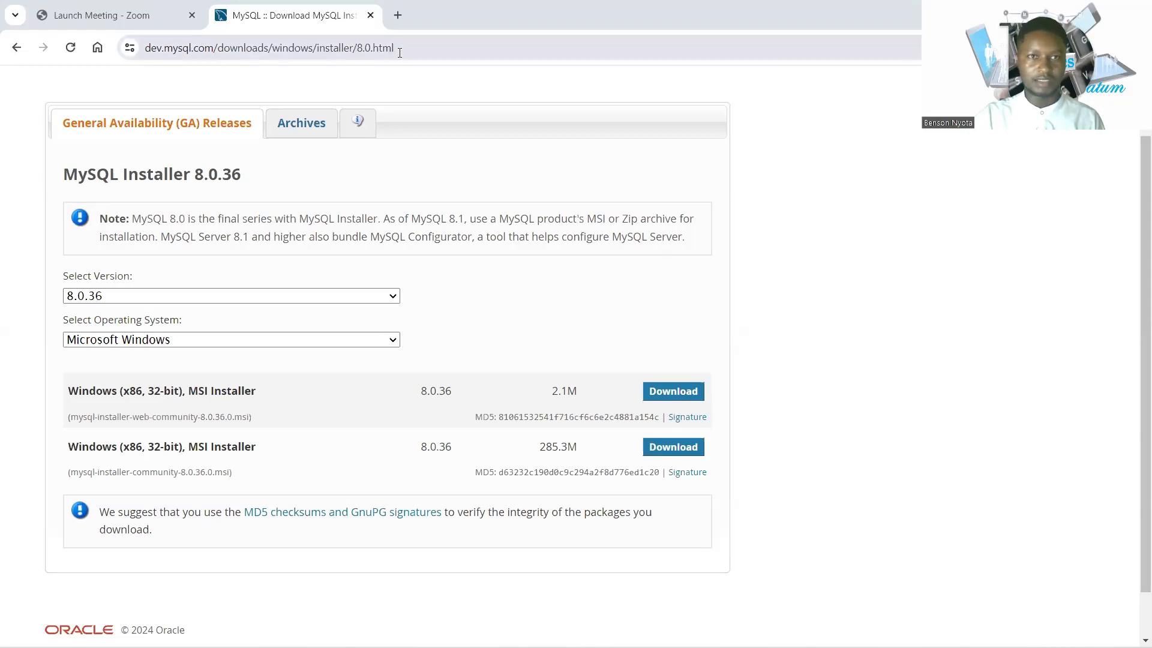
Download the 285.3M mysql-installer-community 8.0.36 MSI from the MySQL download page.
left_click_drag(400, 53, 144, 58)
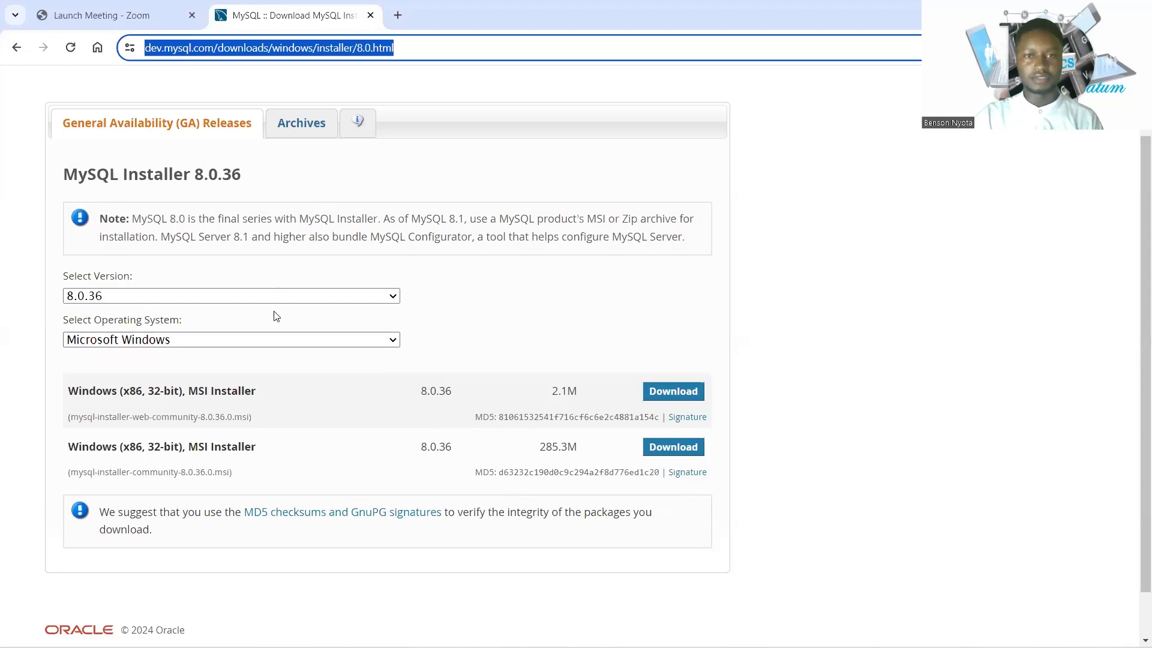
left_click(658, 451)
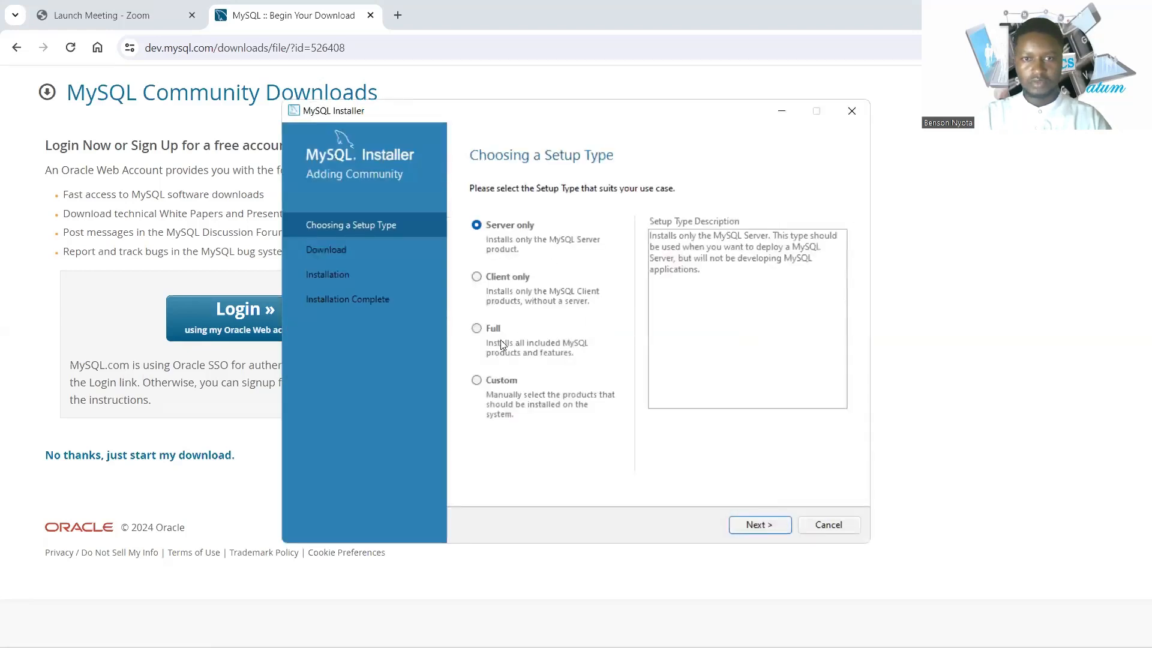
Choose the Full setup type and install all six MySQL 8.0.36 products.
left_click(477, 329)
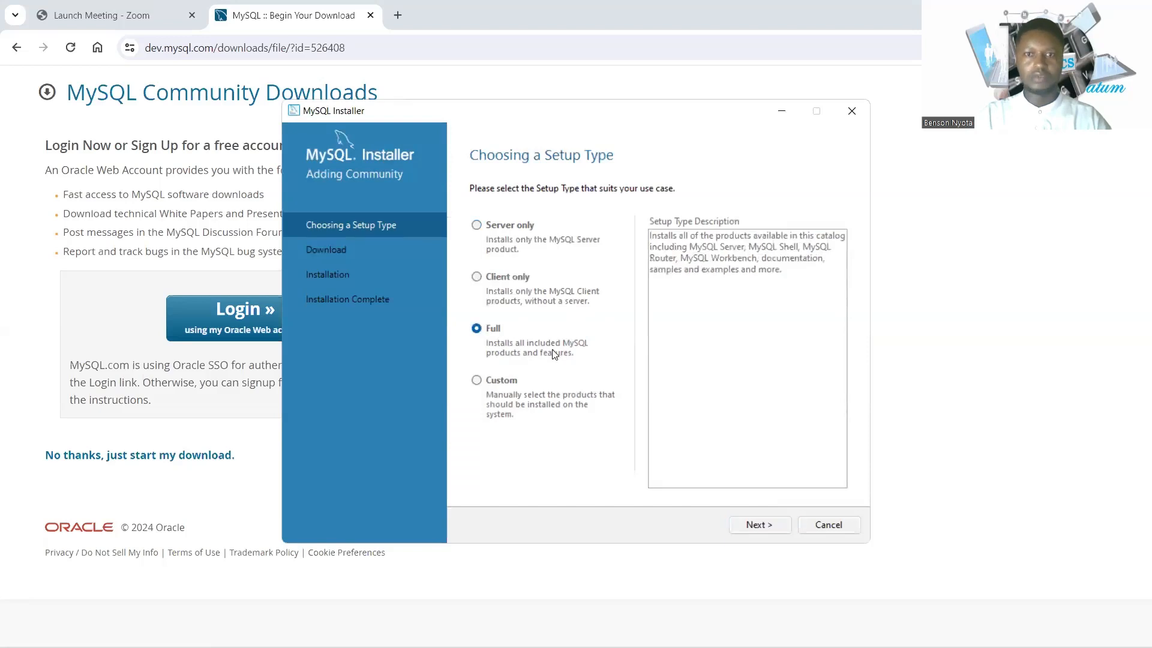
left_click(760, 530)
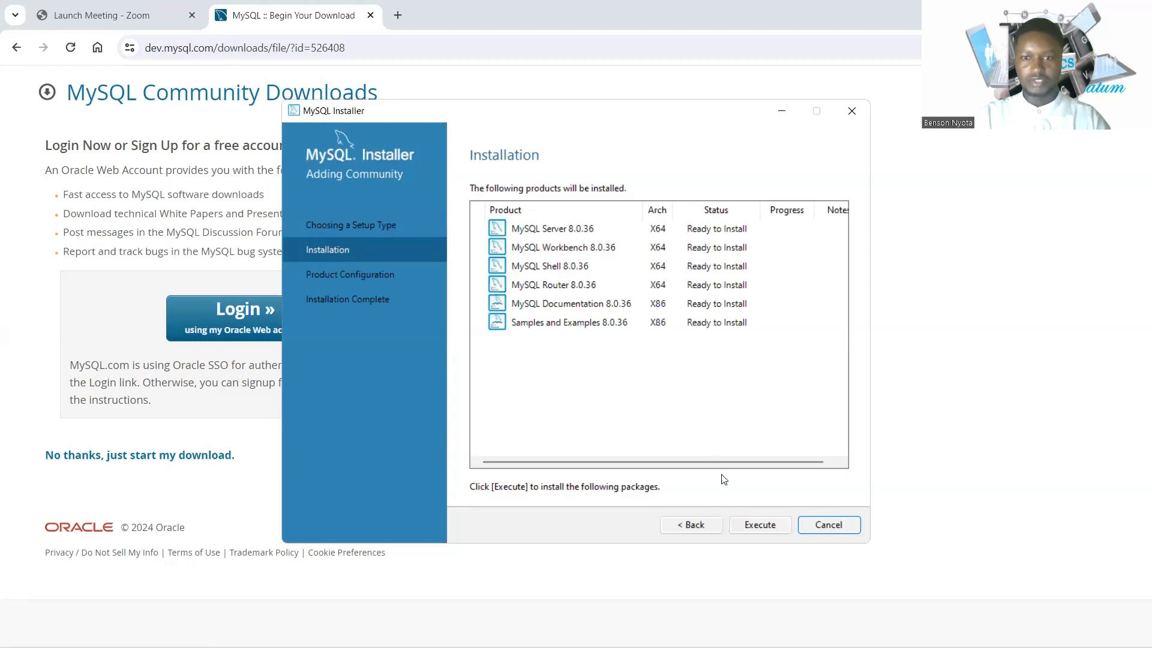
left_click(753, 528)
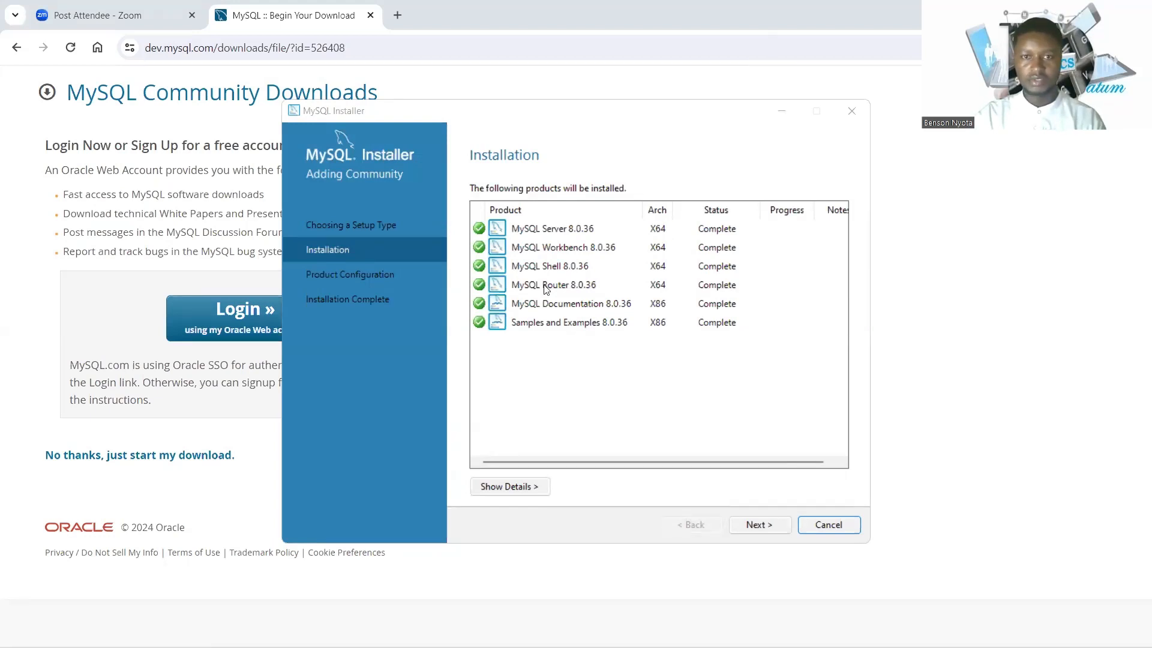
left_click(764, 524)
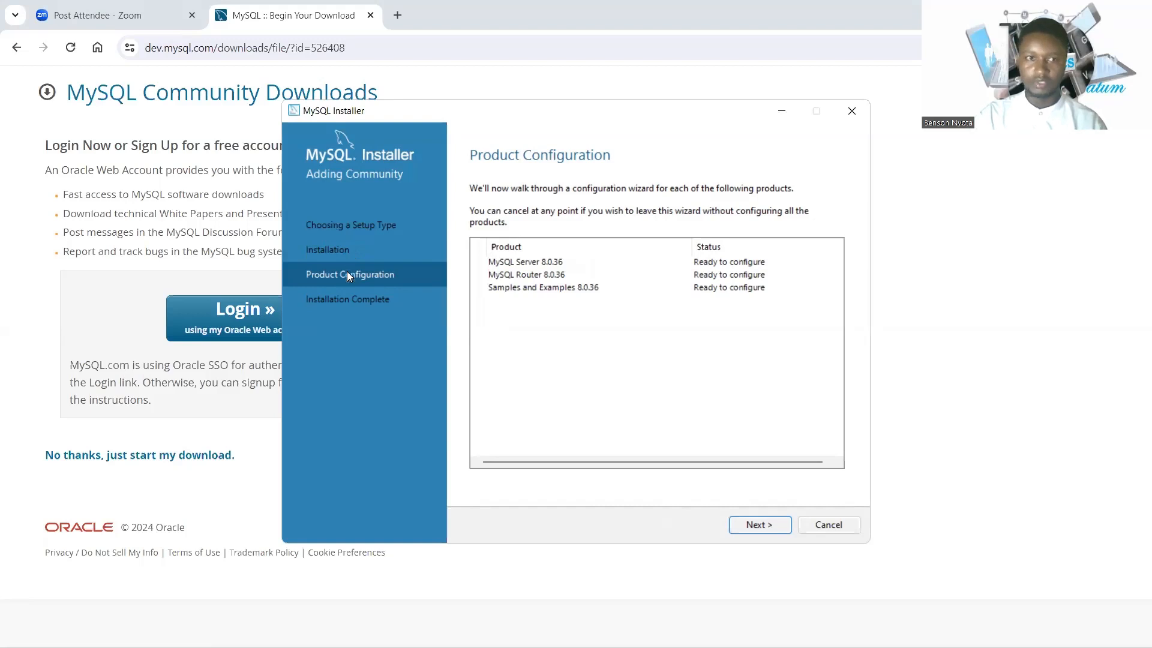
Keep the default Type and Networking settings and strong password authentication for MySQL Server 8.0.36.
left_click(755, 524)
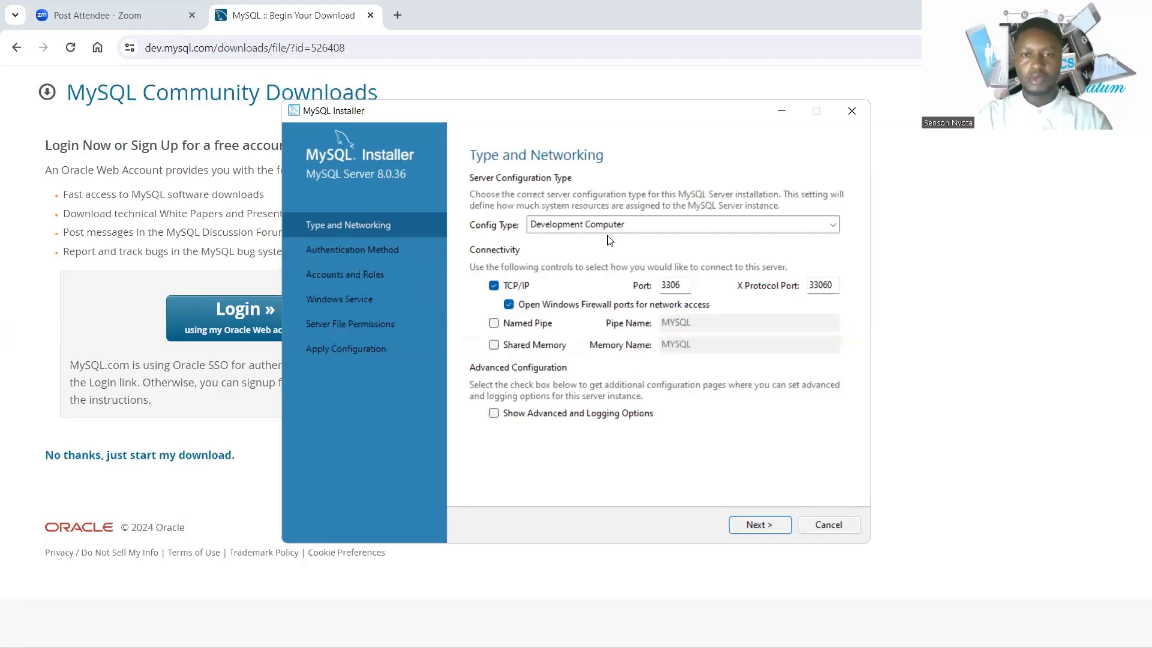
left_click(756, 525)
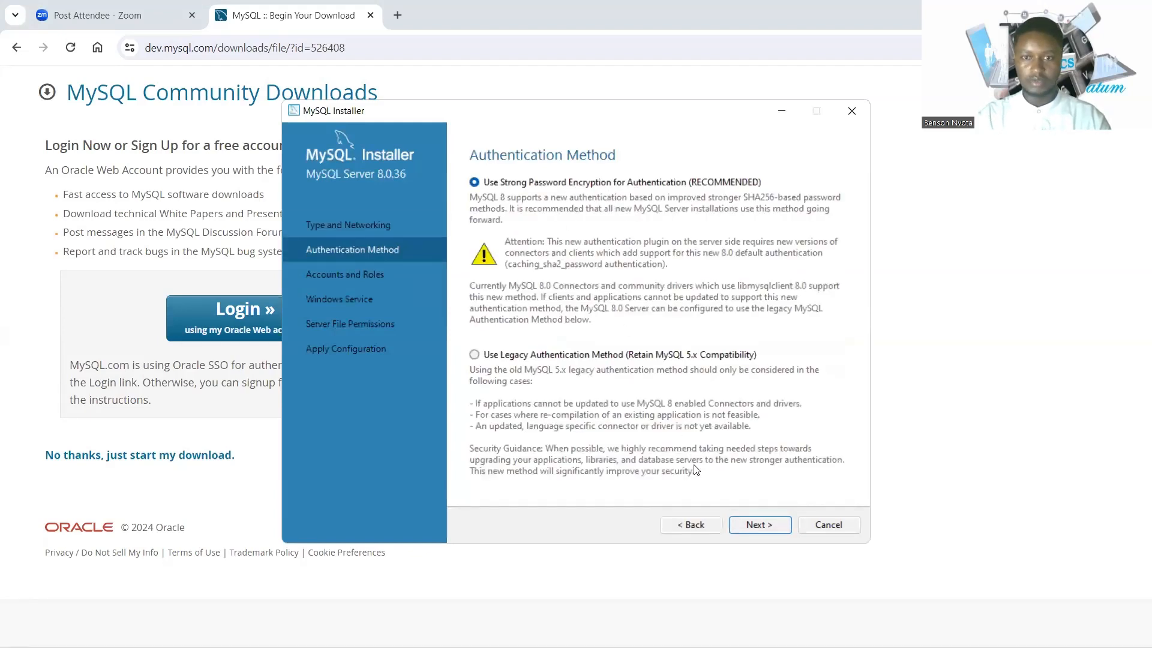
left_click(755, 524)
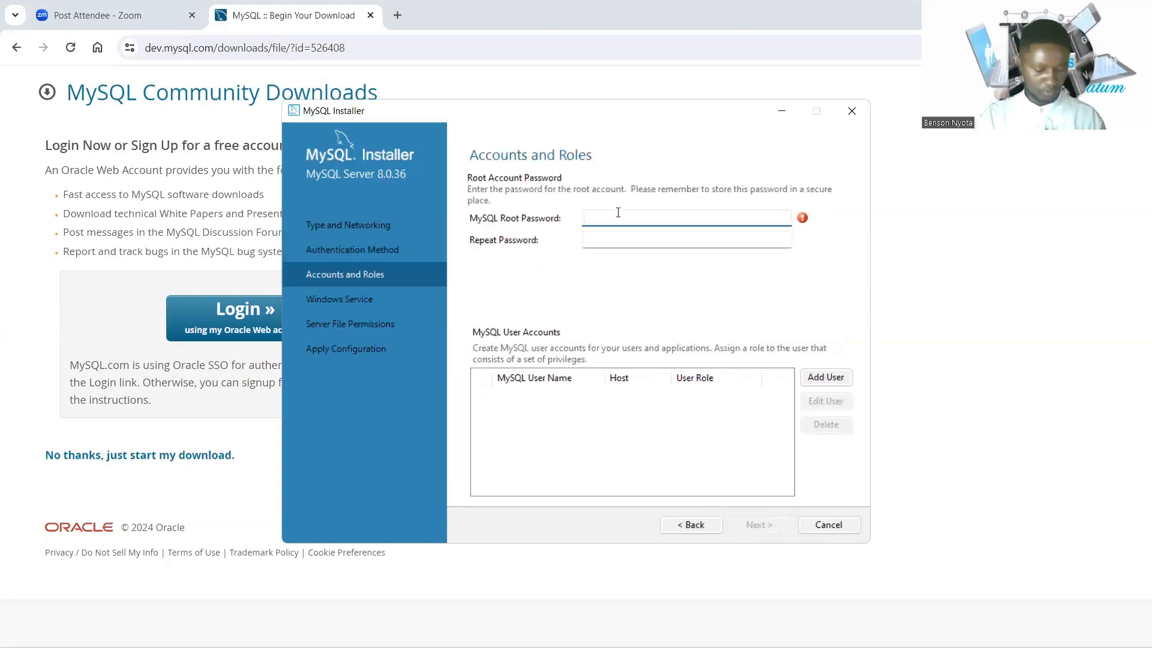
Enter the root account password and type it again to confirm.
type("•")
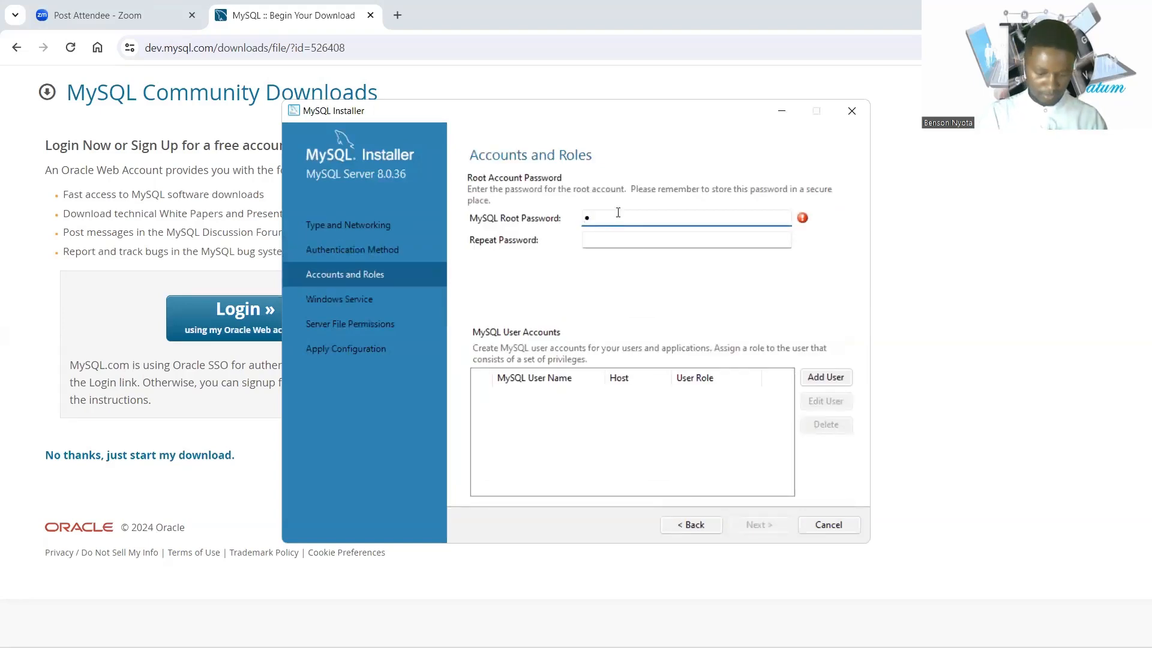
type("•••••")
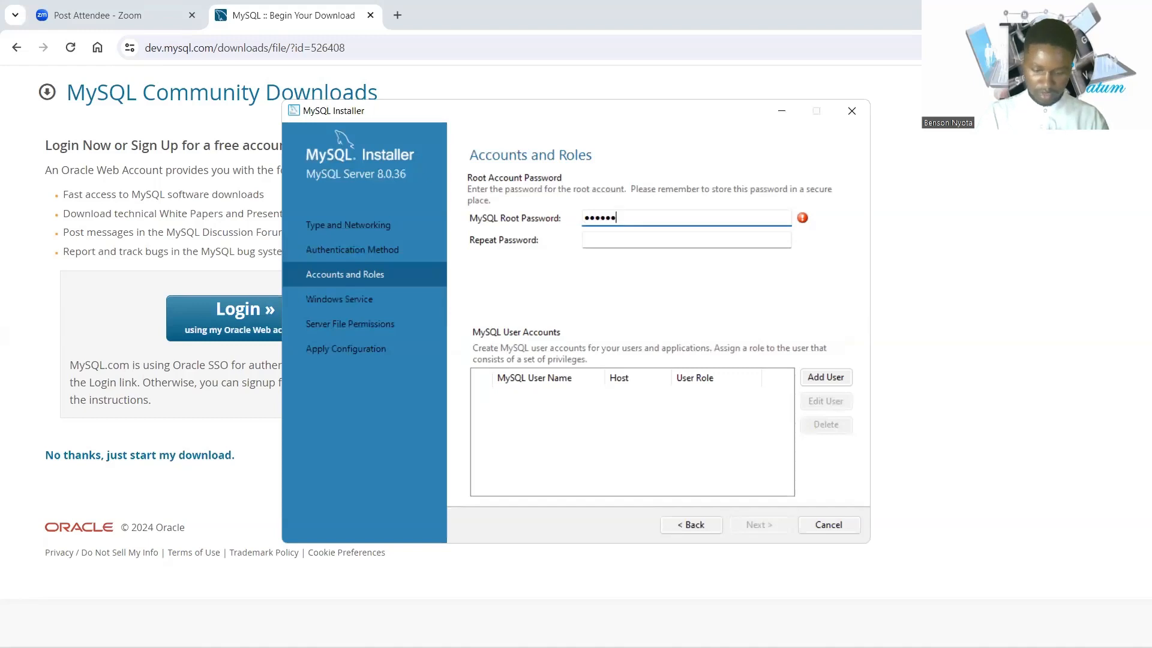
type("•••")
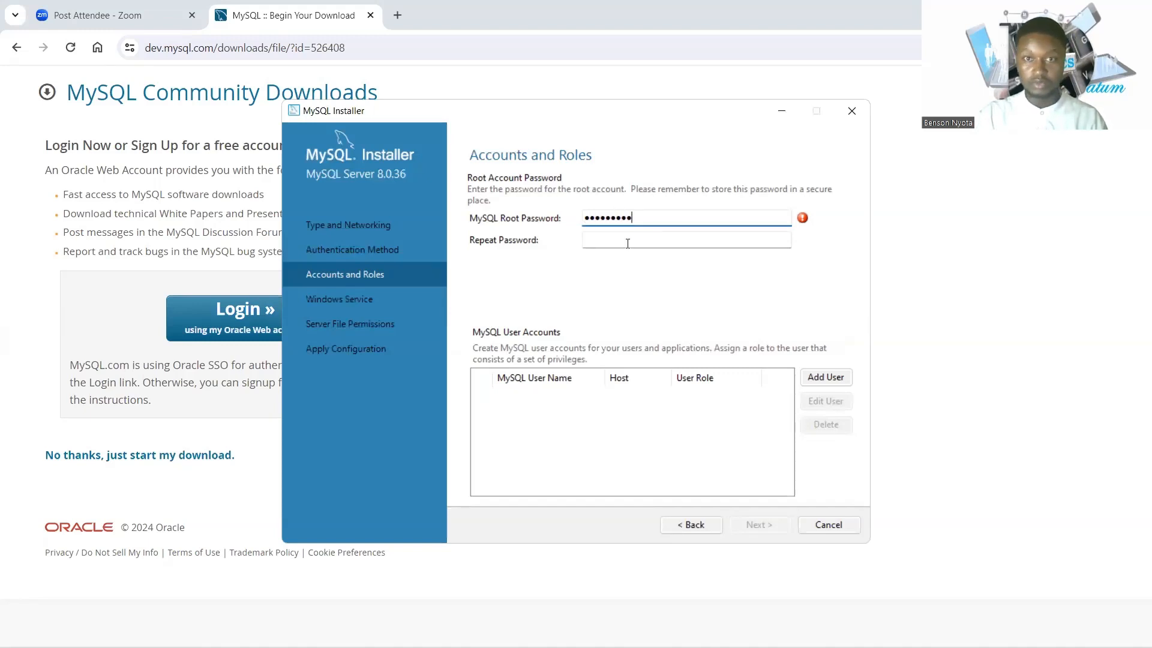
left_click(628, 241)
type("*")
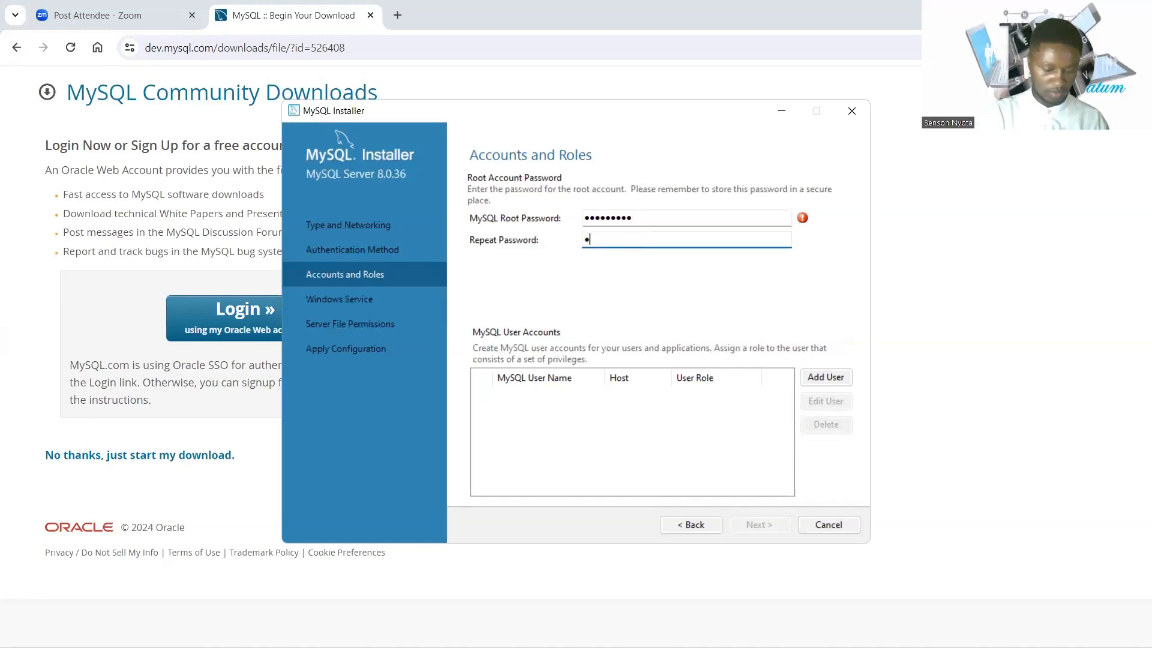
type("*******")
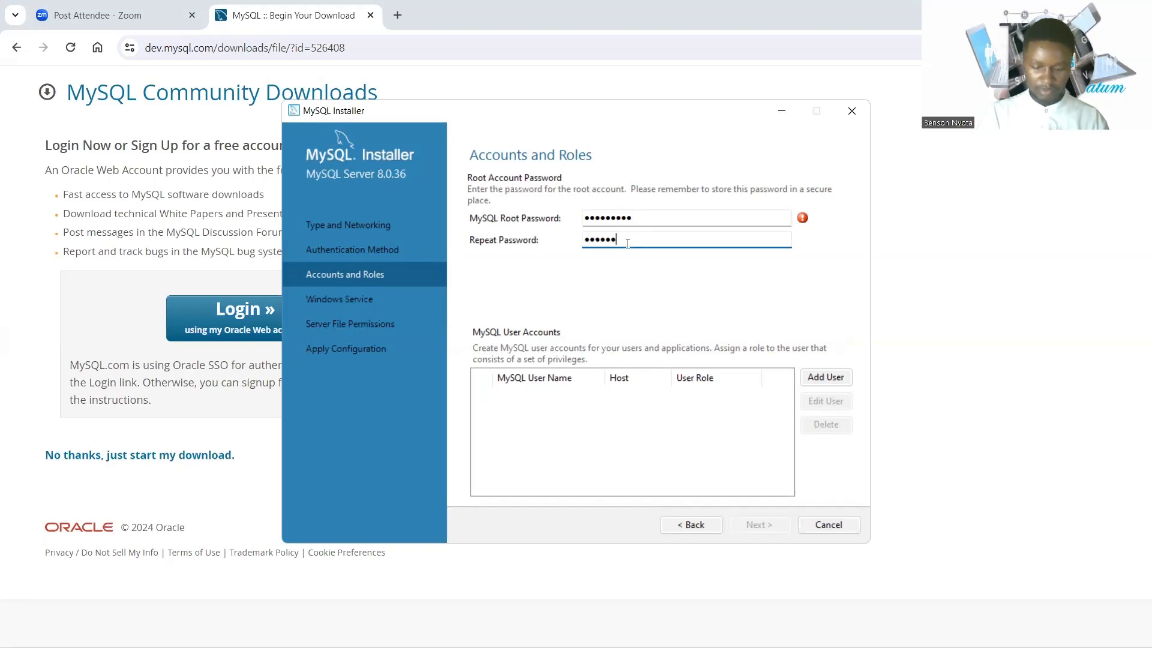
type("*")
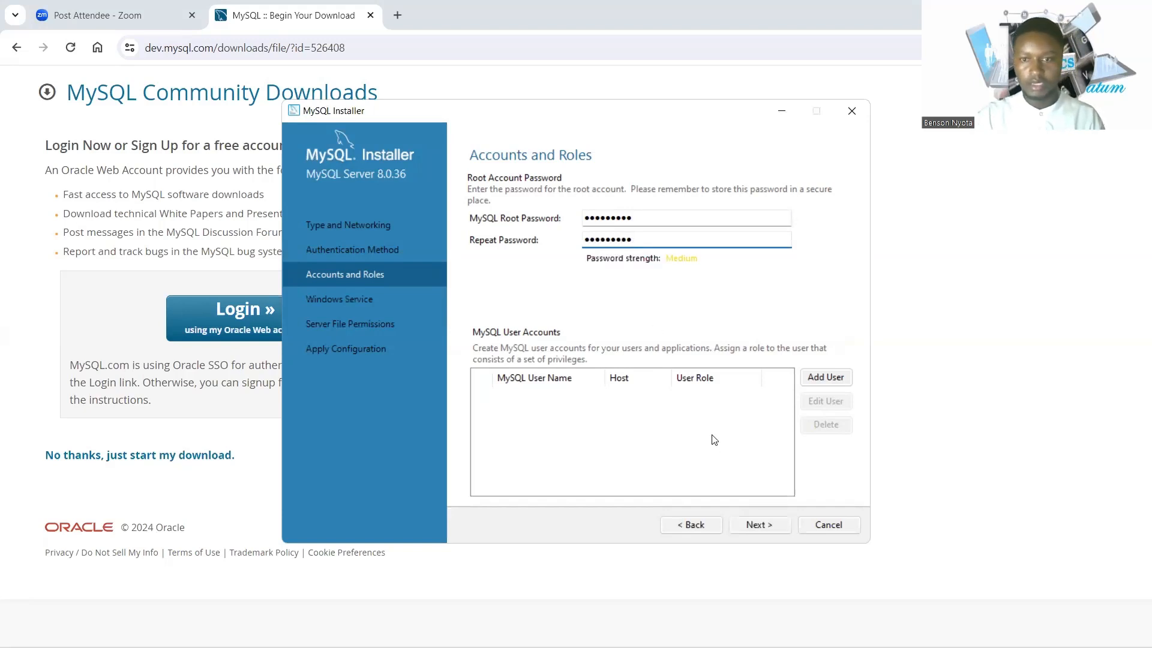
Accept the root account, MySQL80 service and file permission defaults, then execute the server configuration.
left_click(773, 528)
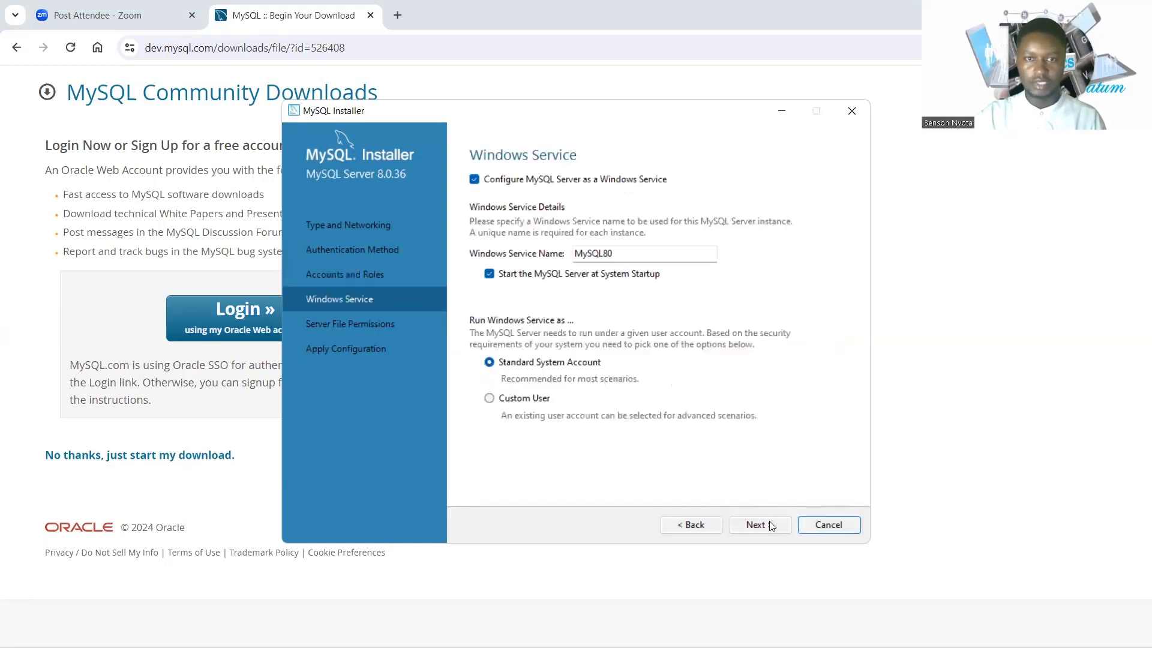
left_click(754, 524)
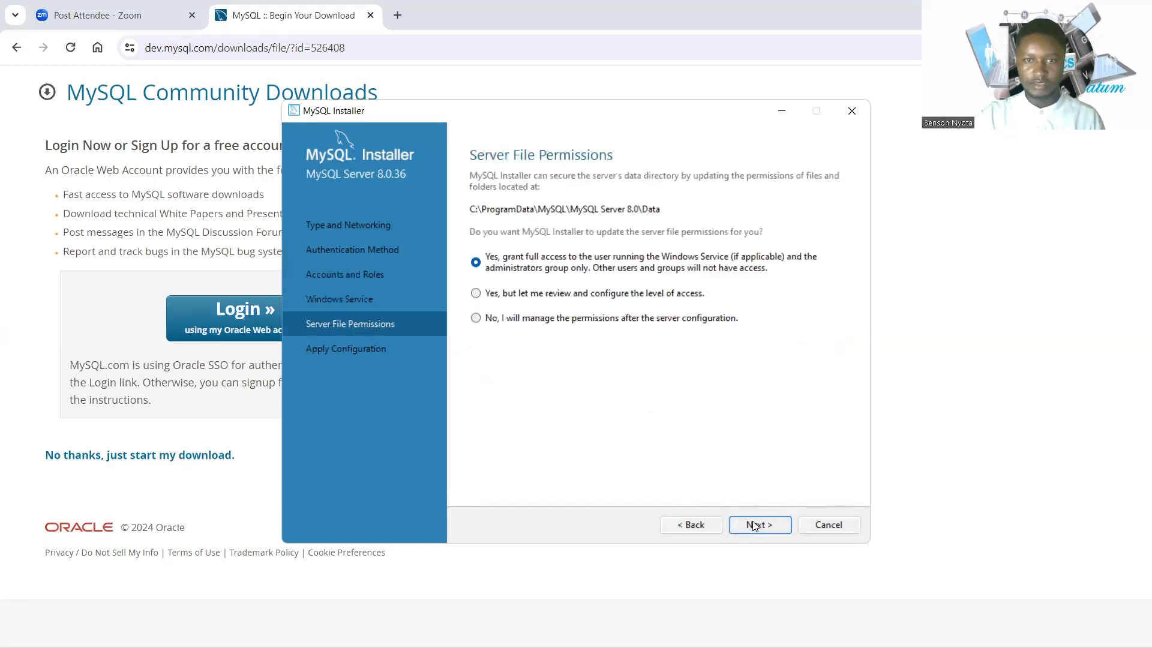
left_click(758, 530)
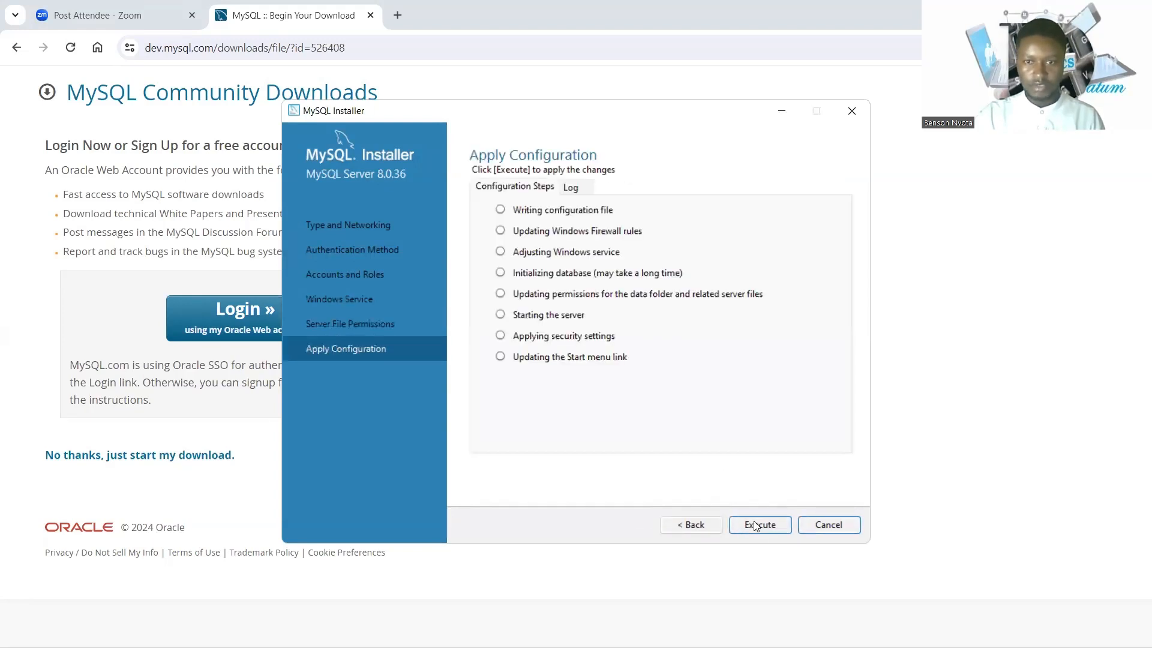
left_click(755, 526)
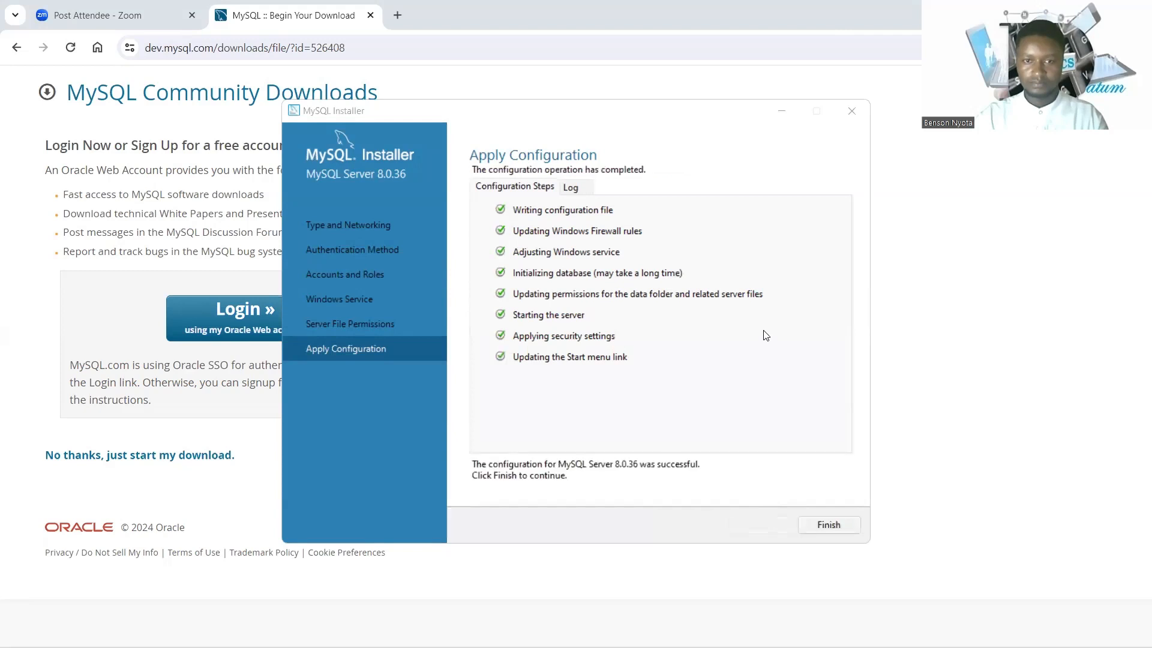
Finish the server configuration, skip MySQL Router InnoDB Cluster setup, and move to Samples and Examples.
left_click(832, 525)
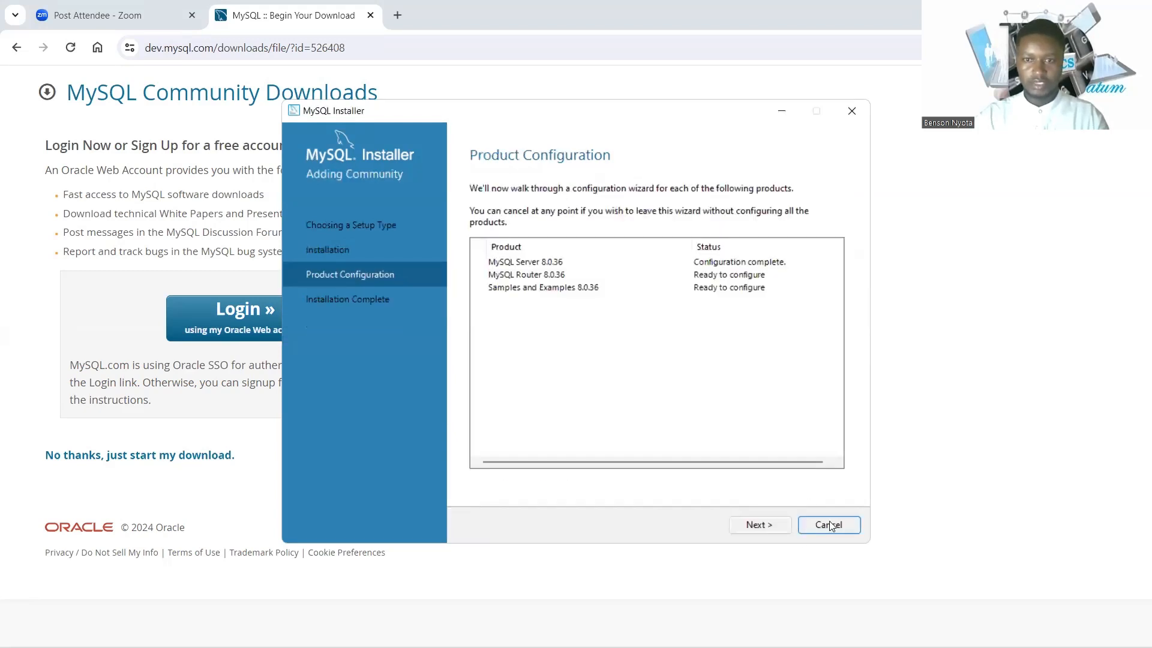
left_click(777, 531)
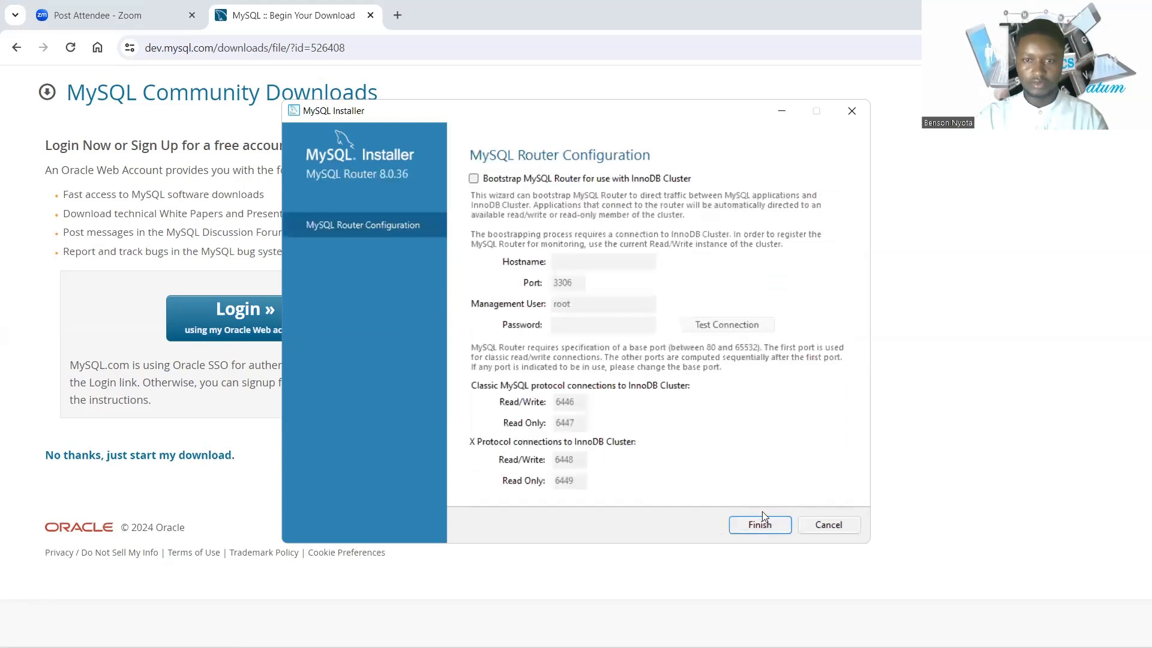
left_click(761, 531)
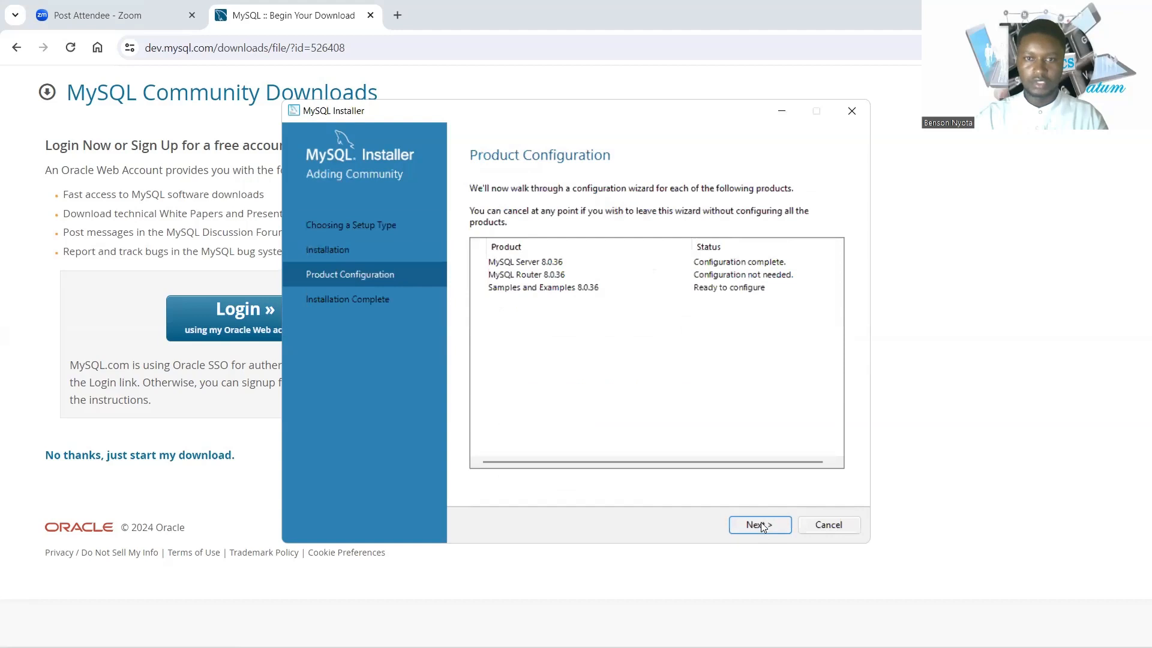
left_click(761, 525)
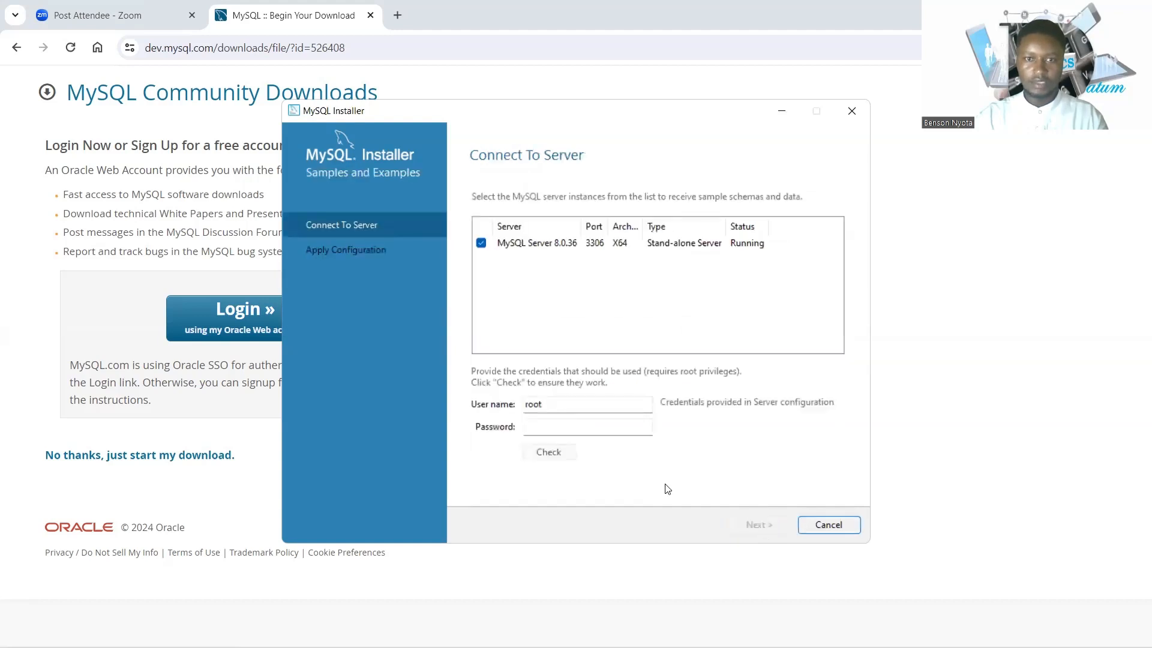
Enter the root password, check that the connection succeeds, and continue to Apply Configuration.
left_click(552, 429)
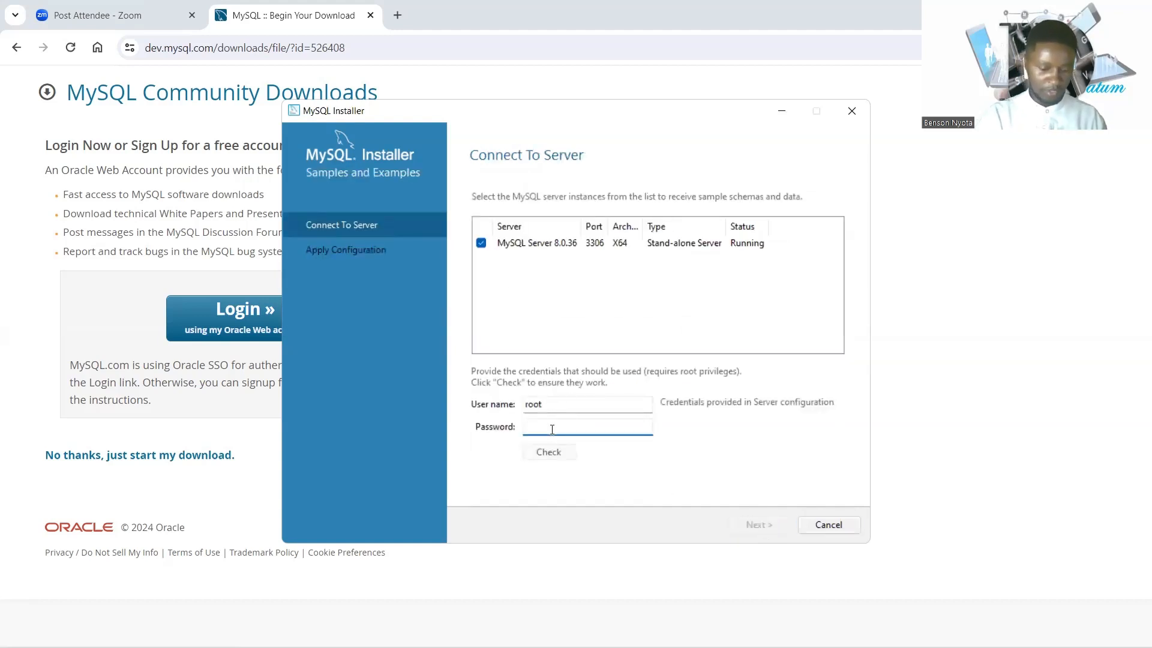
type("123456")
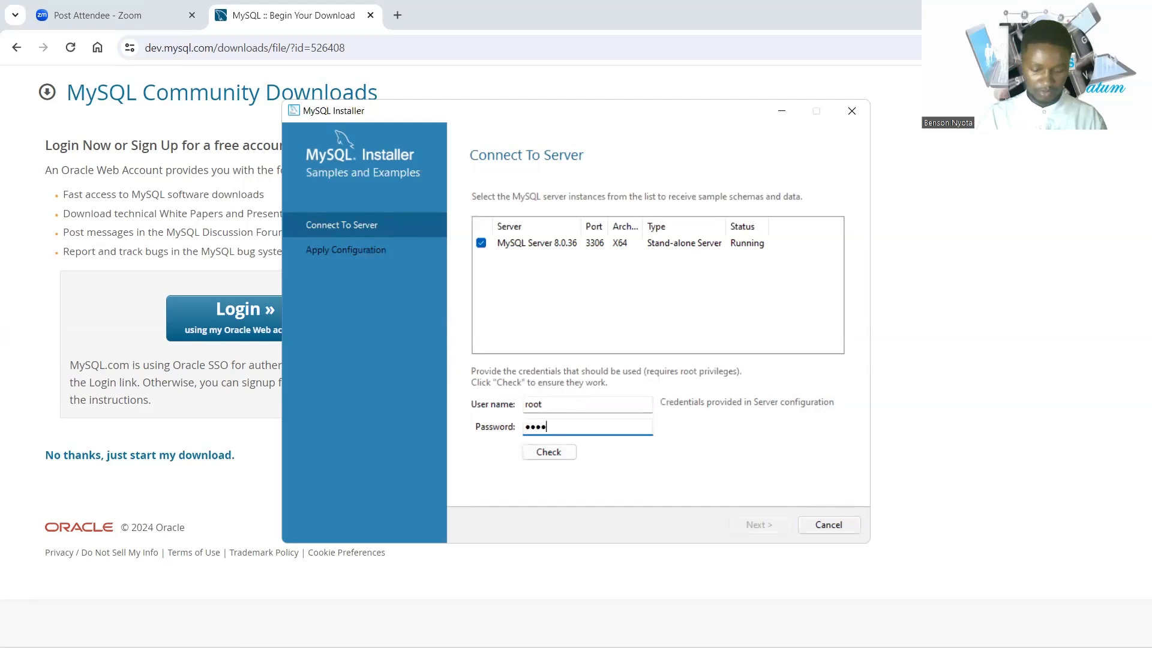
type("789")
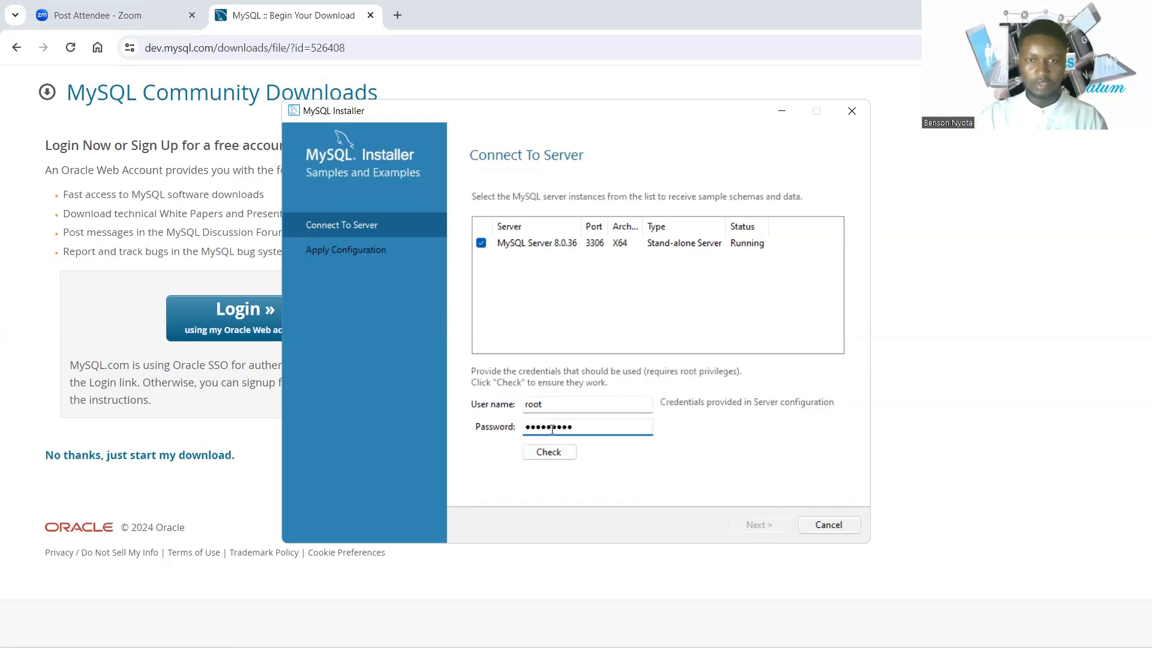
left_click(555, 453)
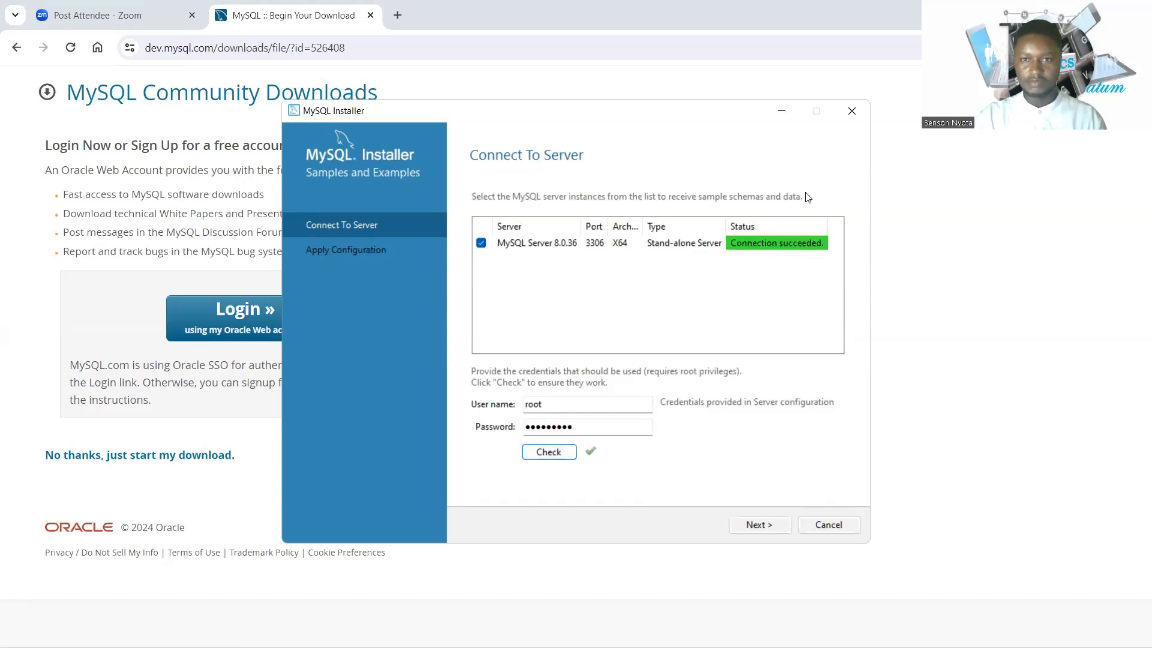
left_click(750, 531)
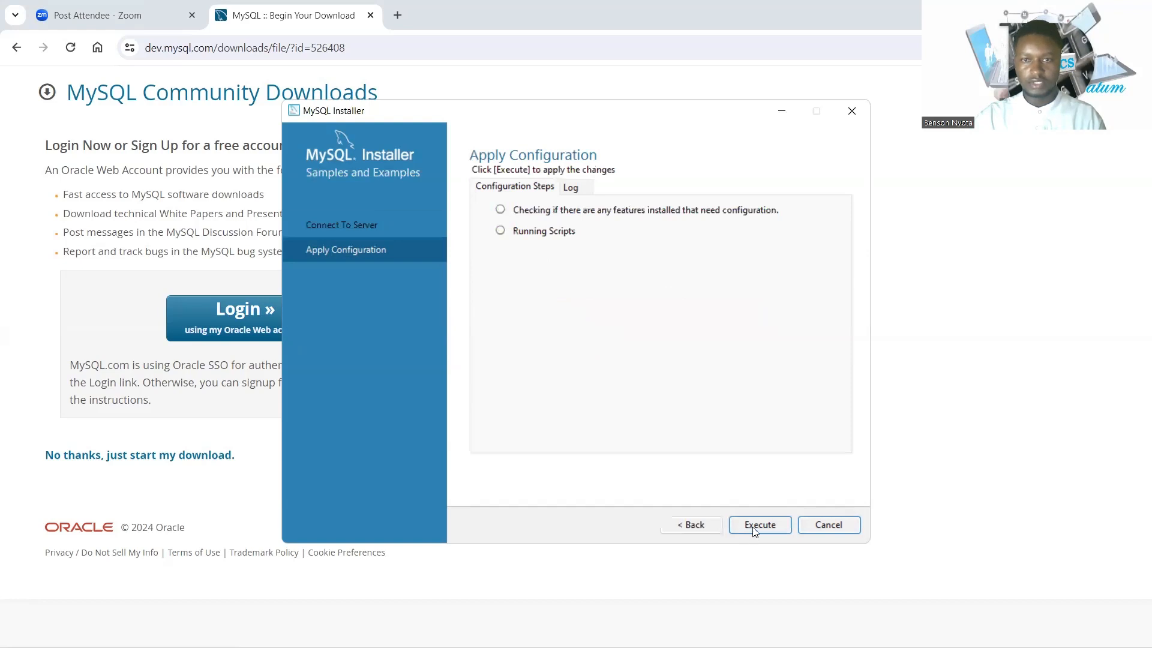
Execute the Samples and Examples 8.0.36 configuration and advance to Installation Complete.
left_click(754, 532)
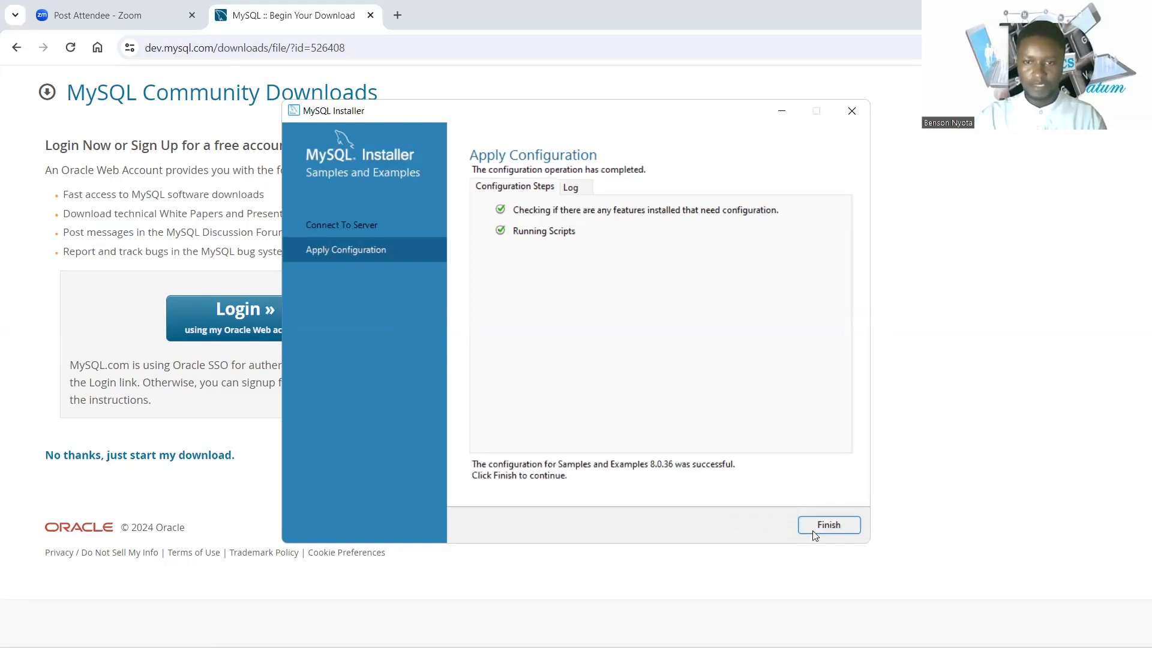
left_click(813, 530)
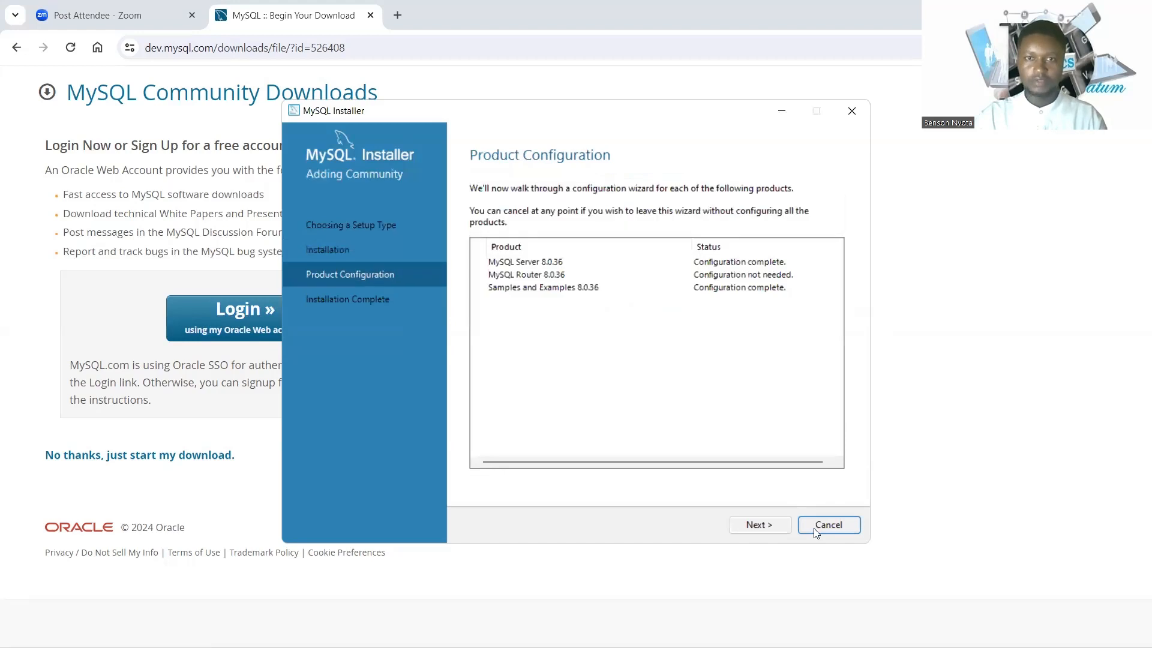
left_click(772, 528)
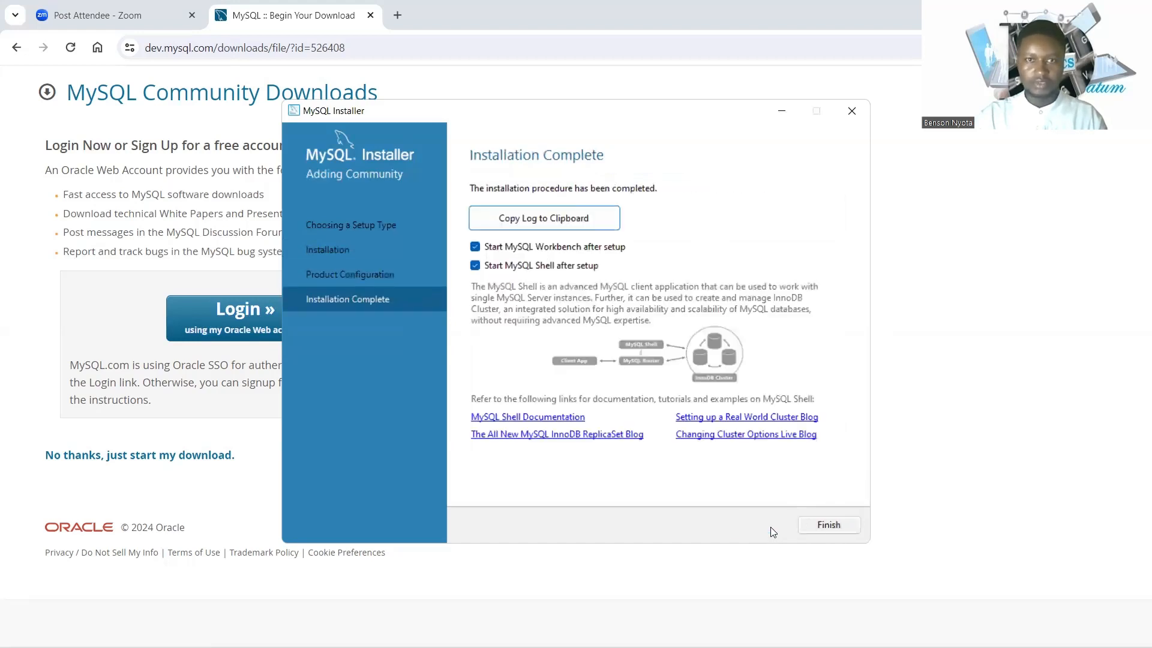
Finish the installer, letting MySQL Shell 8.0.36 launch, then bring up Windows search.
left_click(816, 526)
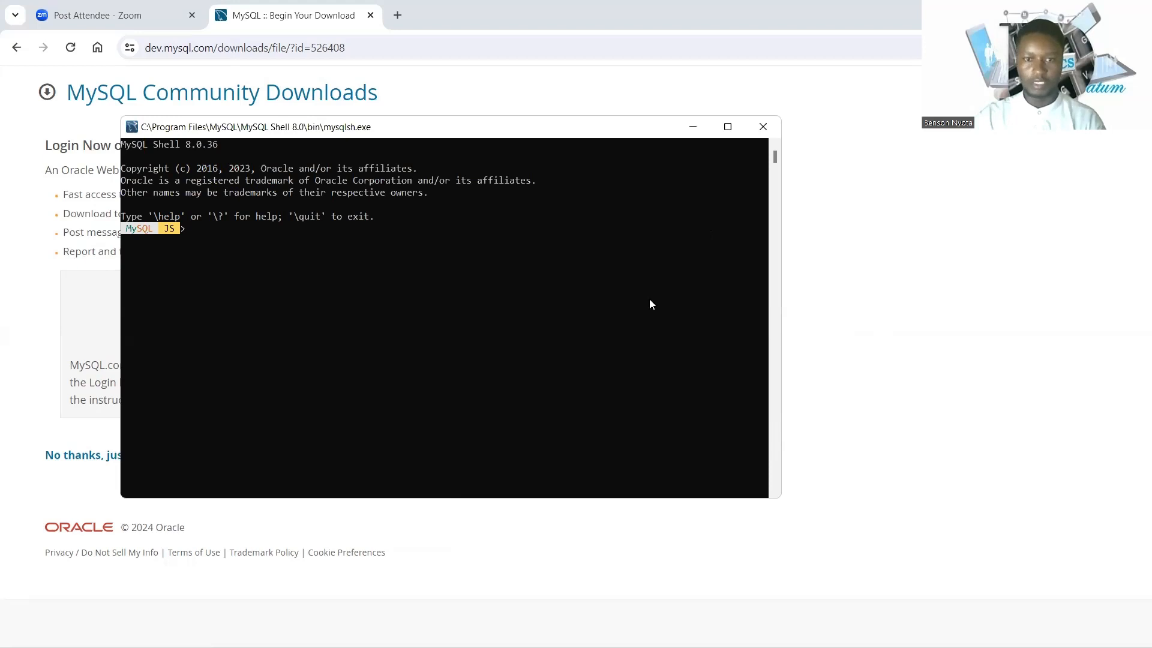
mouse_move(511, 647)
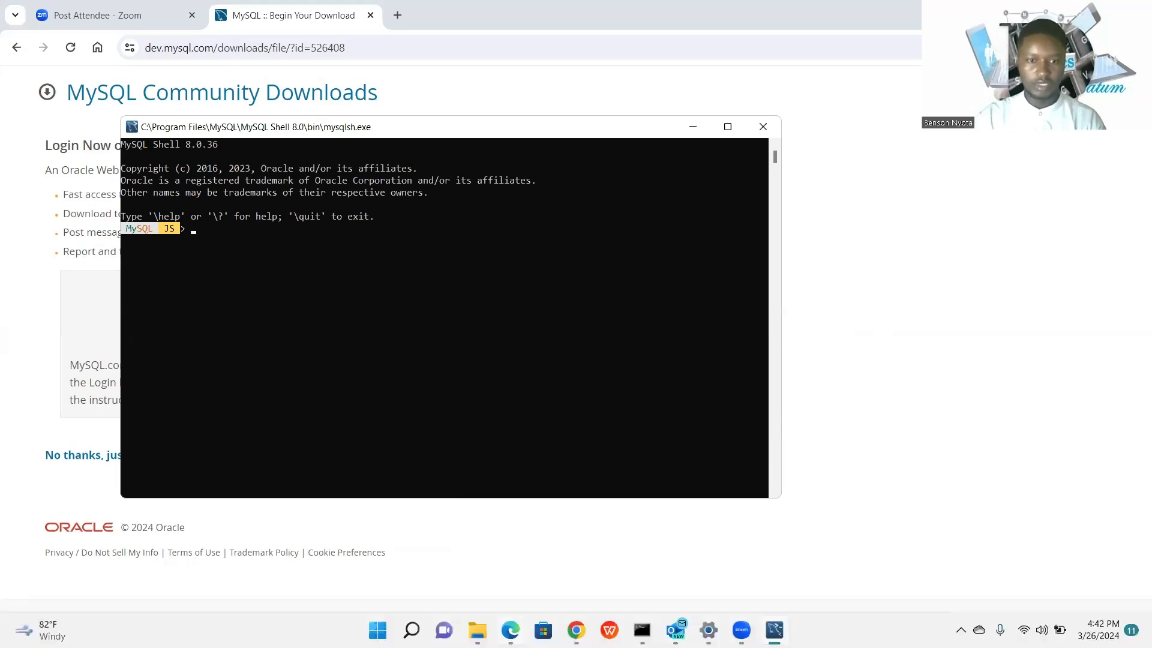
left_click(411, 630)
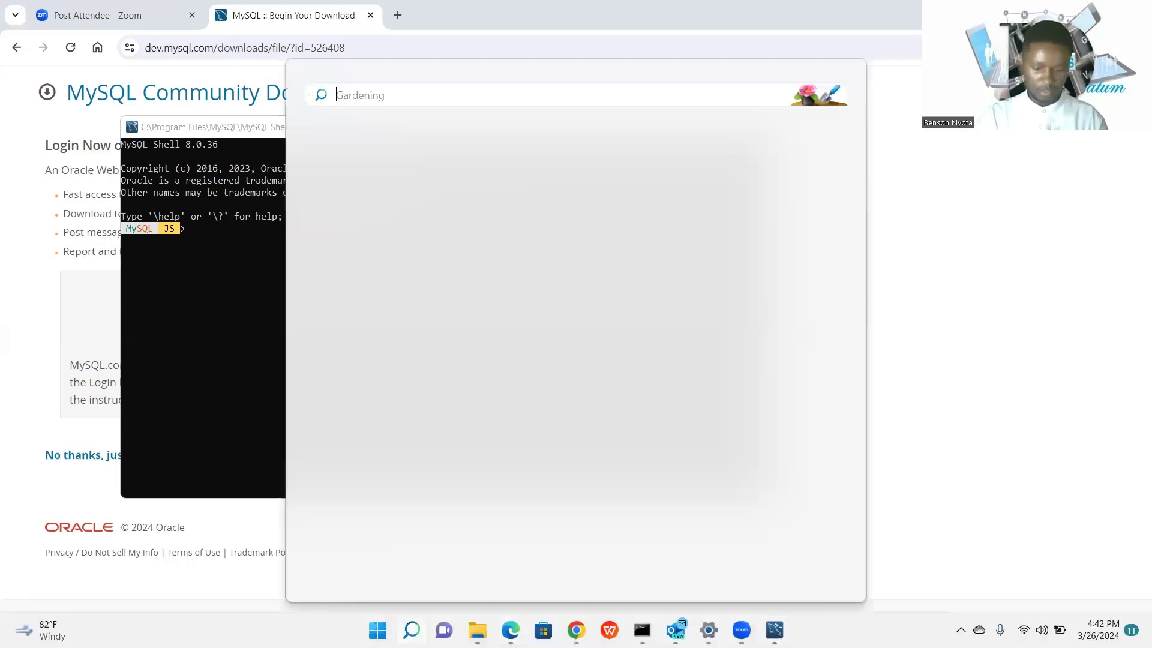
Search 'wo', launch MySQL Workbench 8.0 CE, and open the Local instance MySQL80 connection.
type("wo")
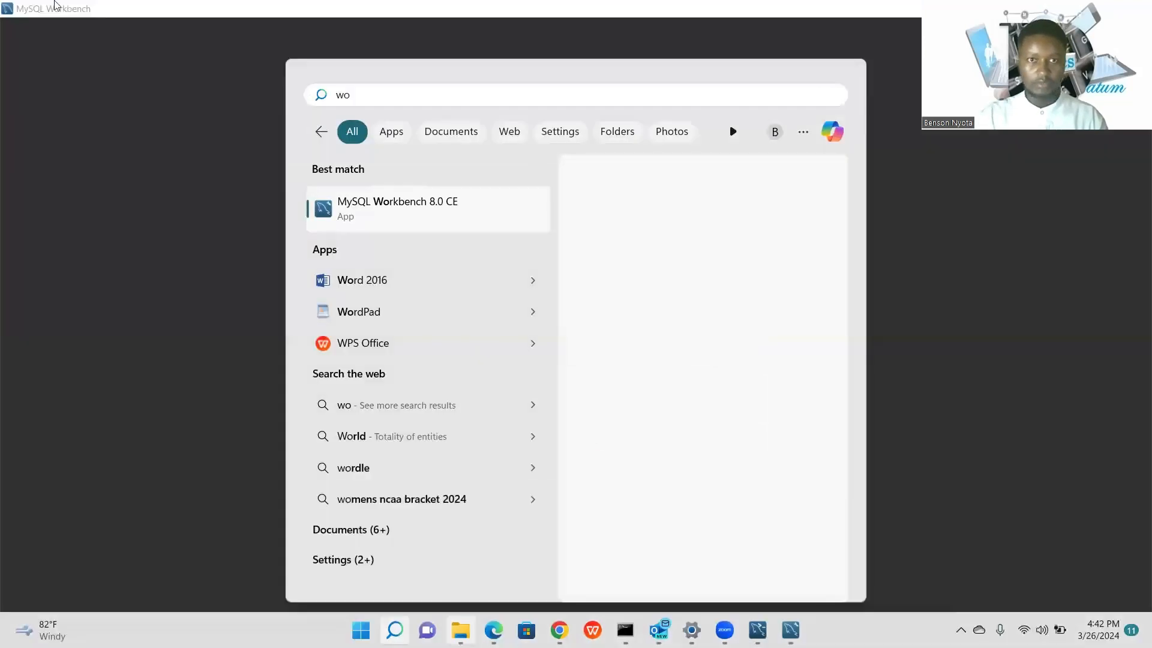
left_click(442, 204)
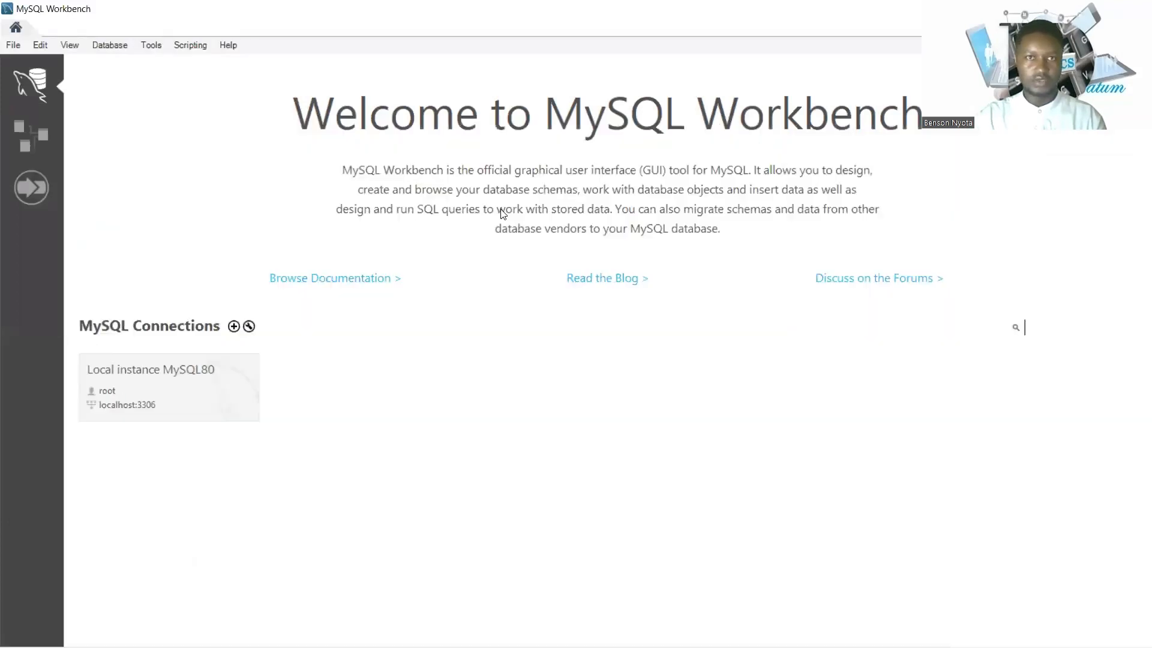
left_click(160, 376)
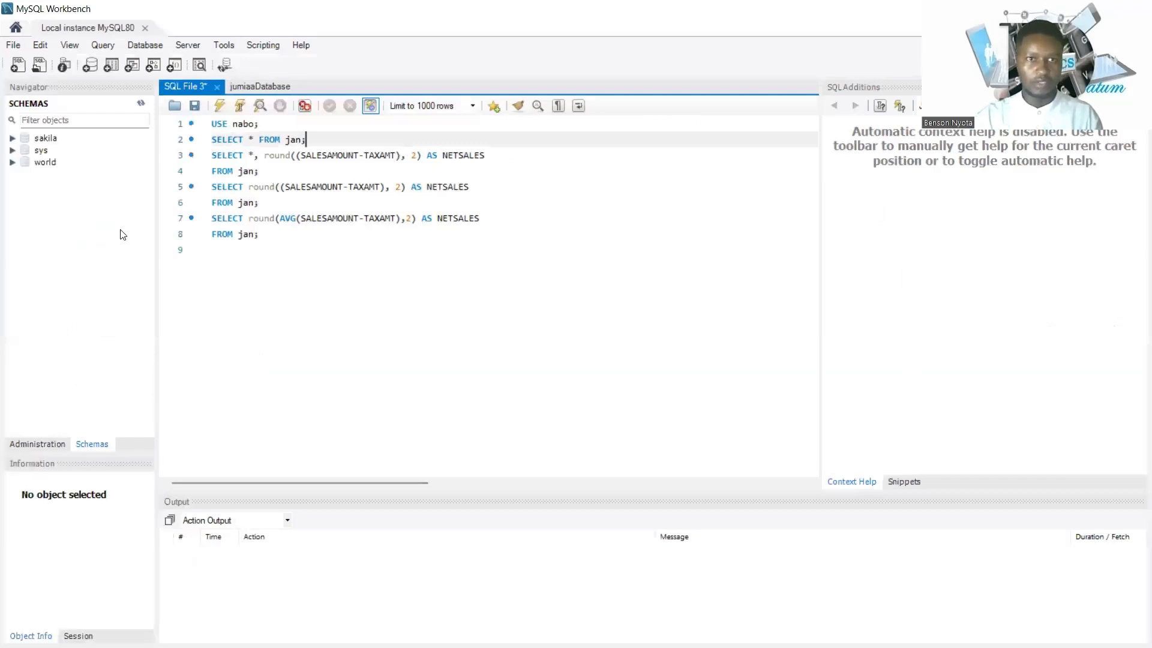
Select and delete all the old queries in SQL File 3.
left_click_drag(259, 234, 216, 139)
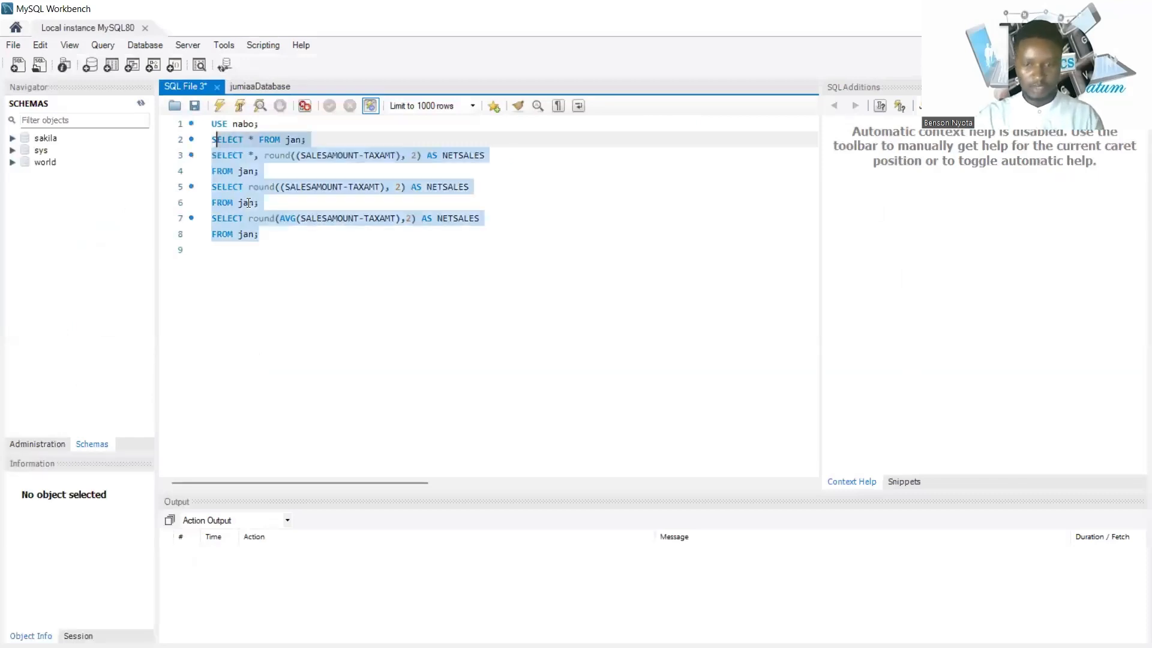
key("shift+Up")
key("Delete")
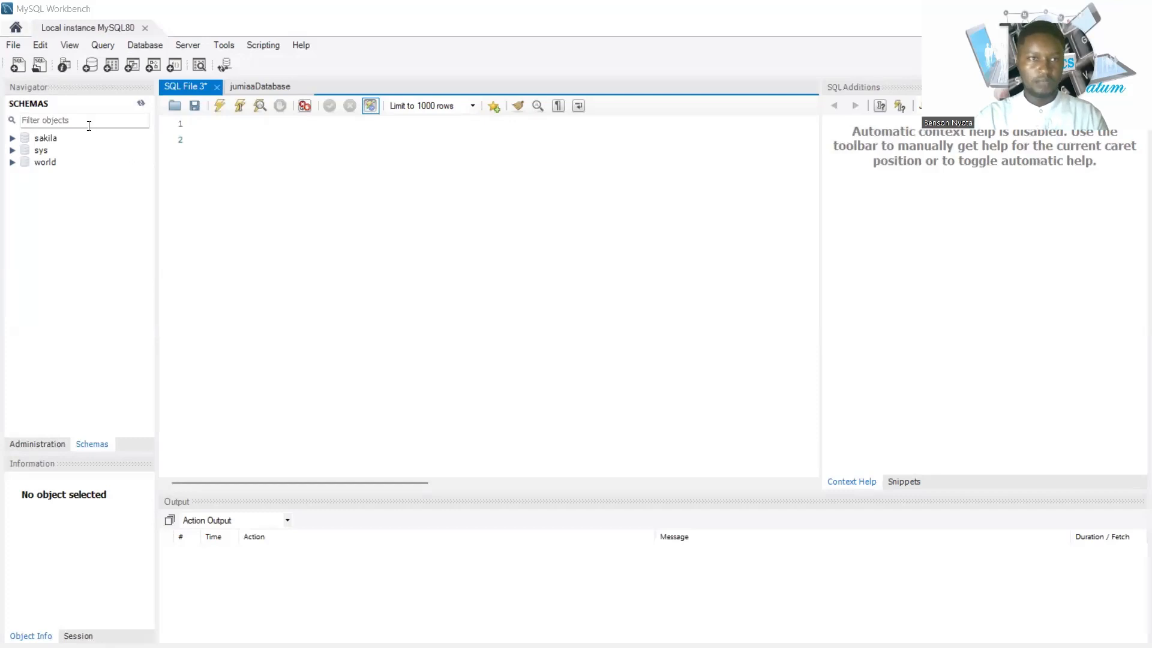
Close the jumiaaDatabase tab and close SQL File 3 without saving.
left_click(276, 85)
left_click(303, 85)
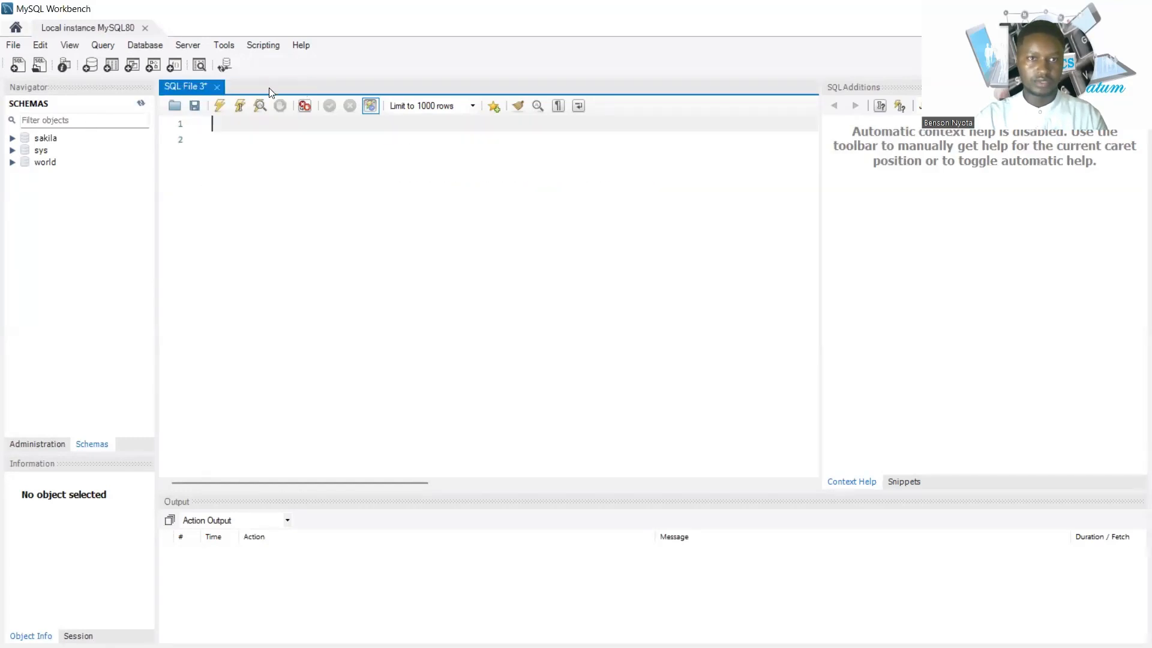
left_click(219, 85)
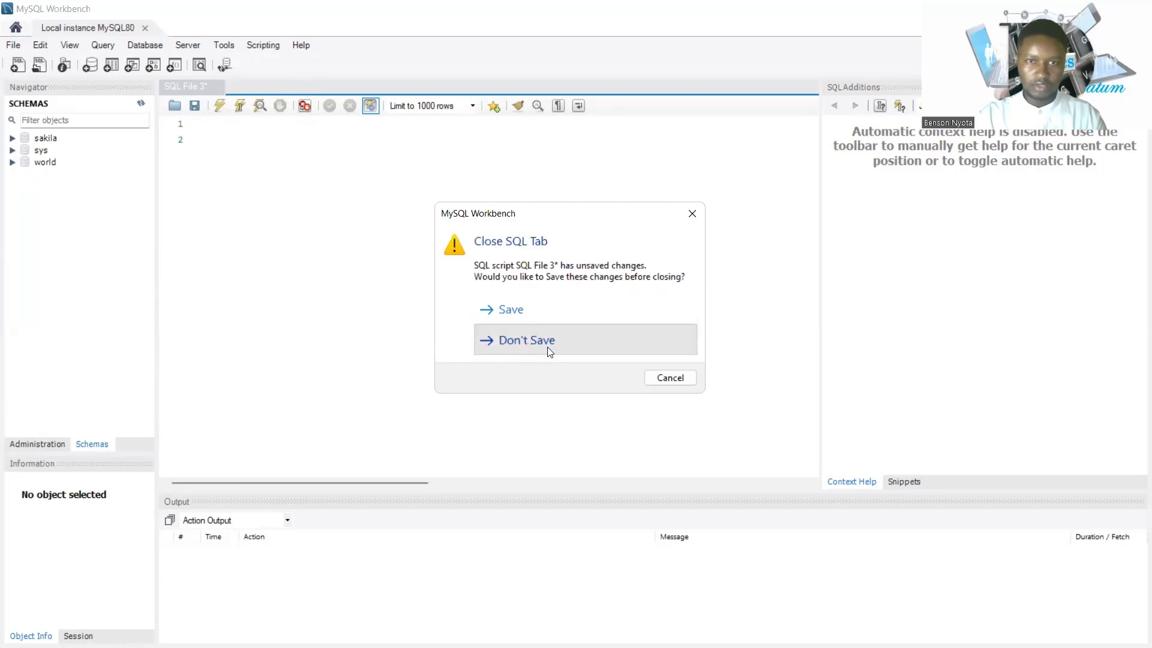
left_click(545, 349)
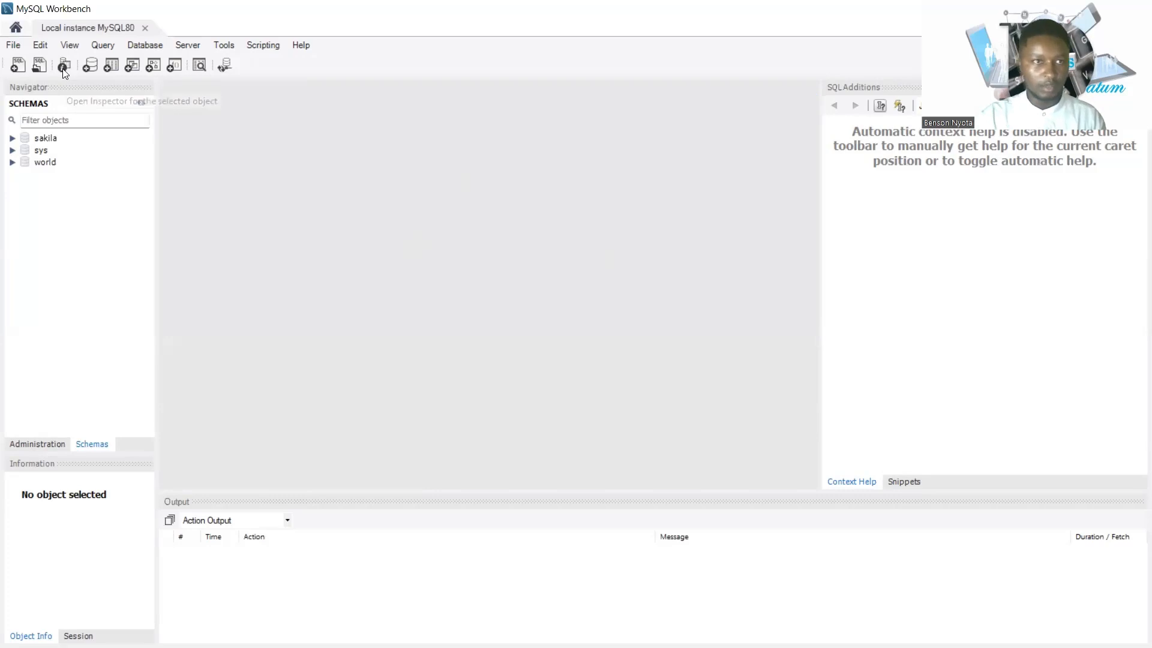
In a new SQL tab, run USE sys; on line 1, then collapse sys in the Navigator.
left_click(22, 68)
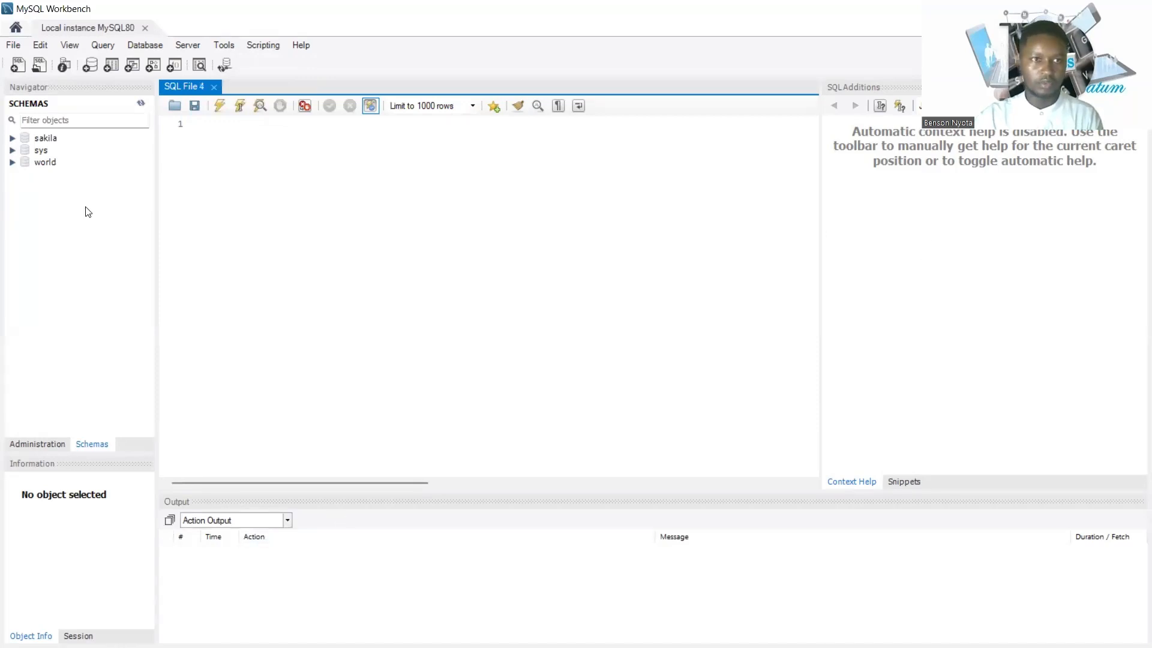
left_click(43, 141)
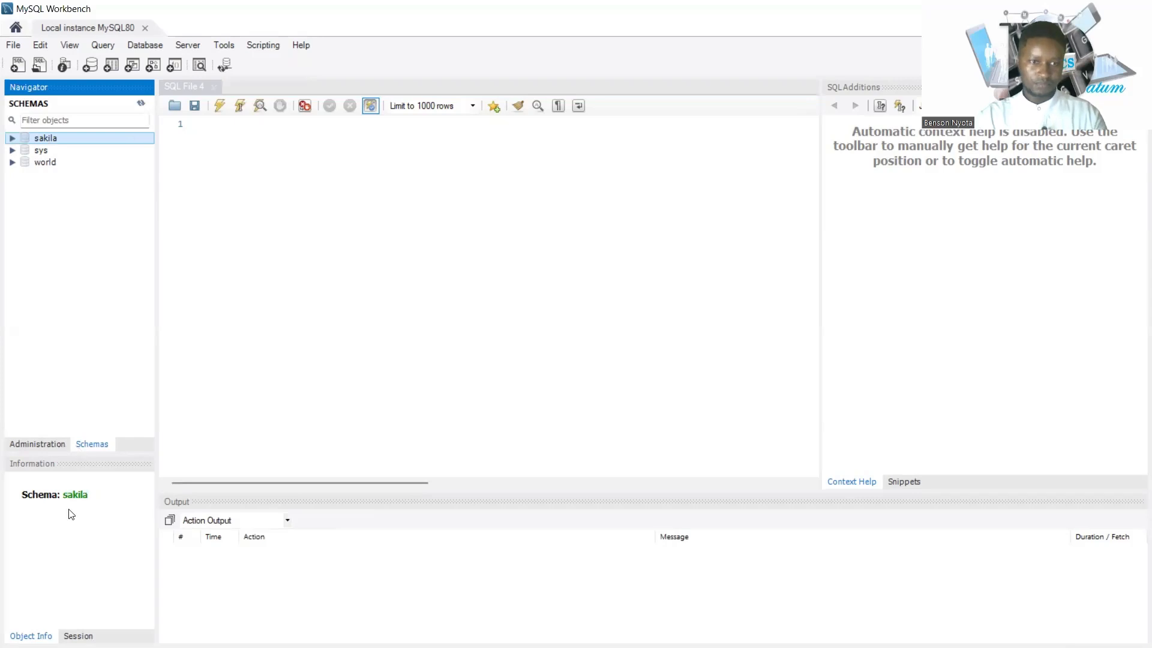
left_click(211, 134)
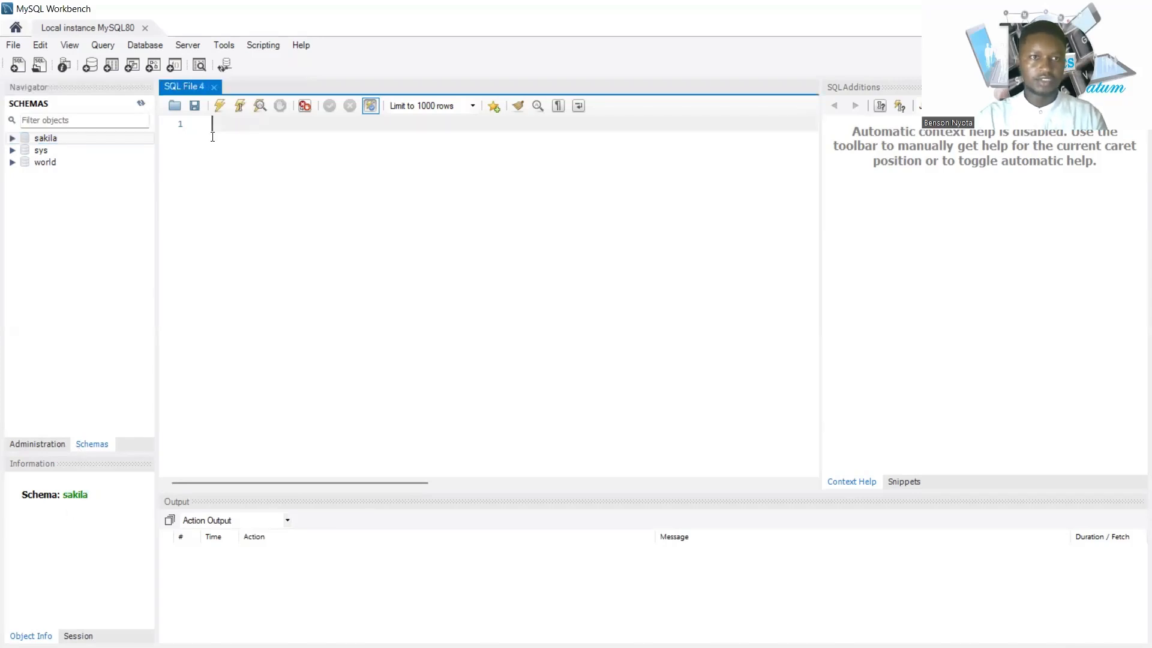
key("Caps_Lock")
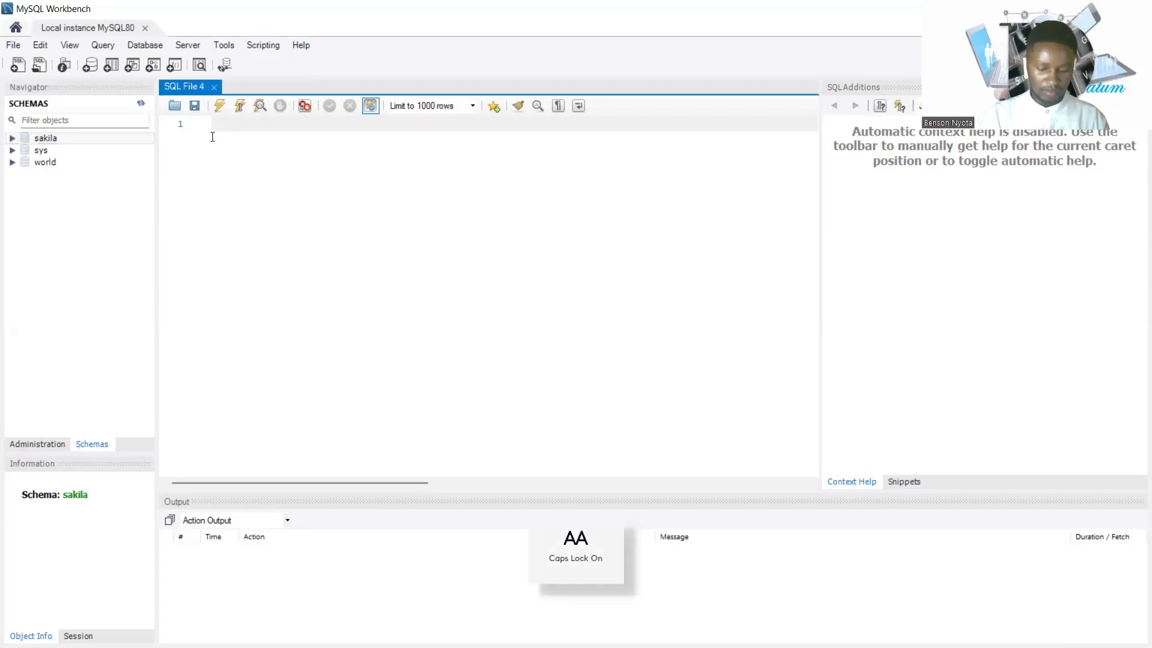
type("USE")
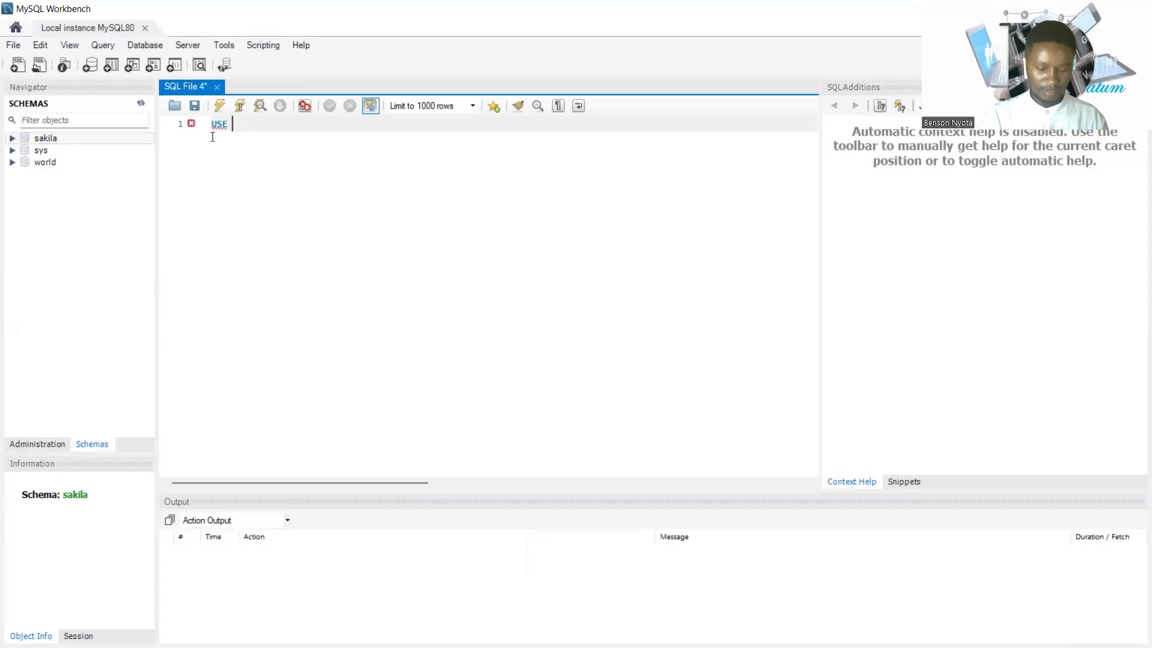
key("Caps_Lock")
type("sys")
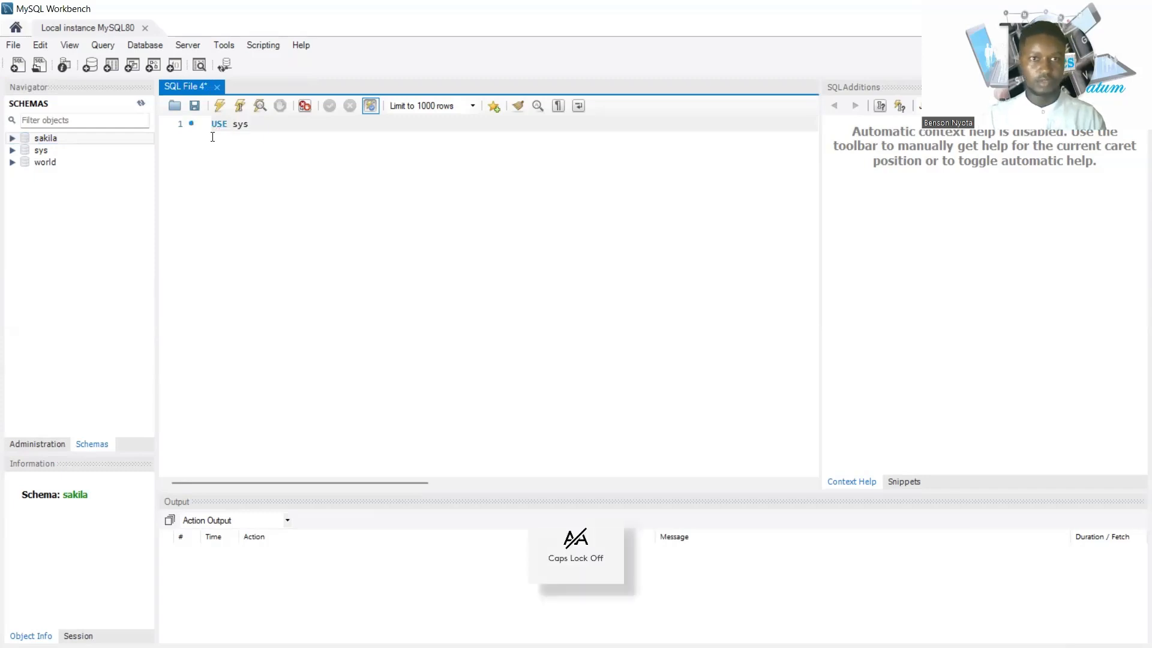
type(";")
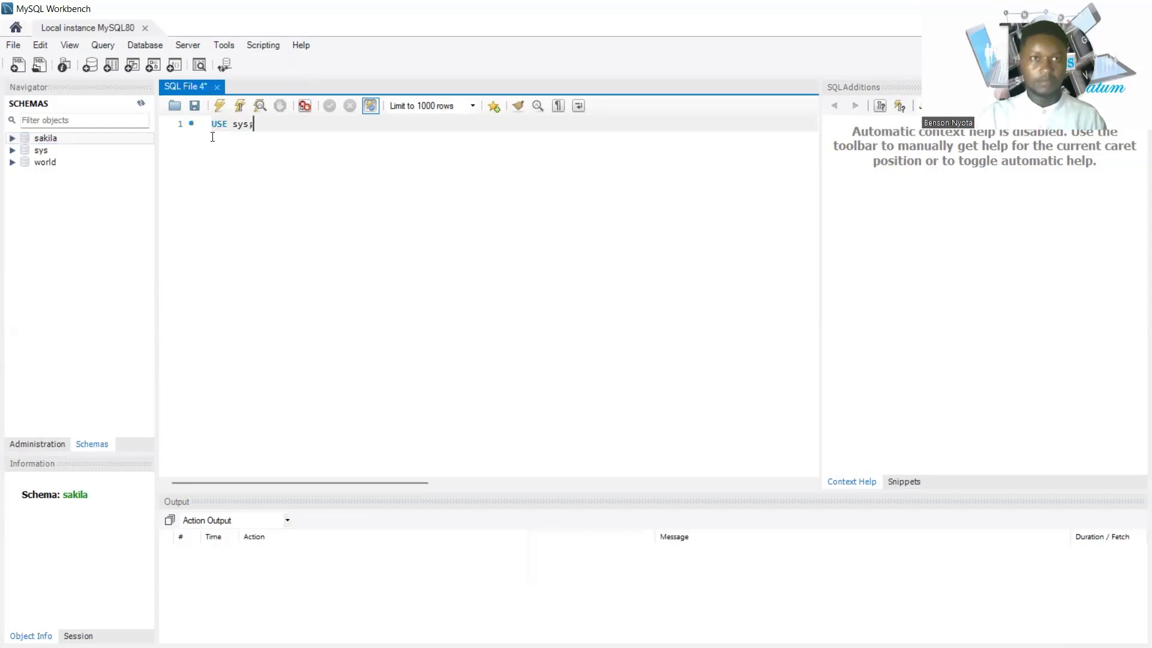
left_click(239, 106)
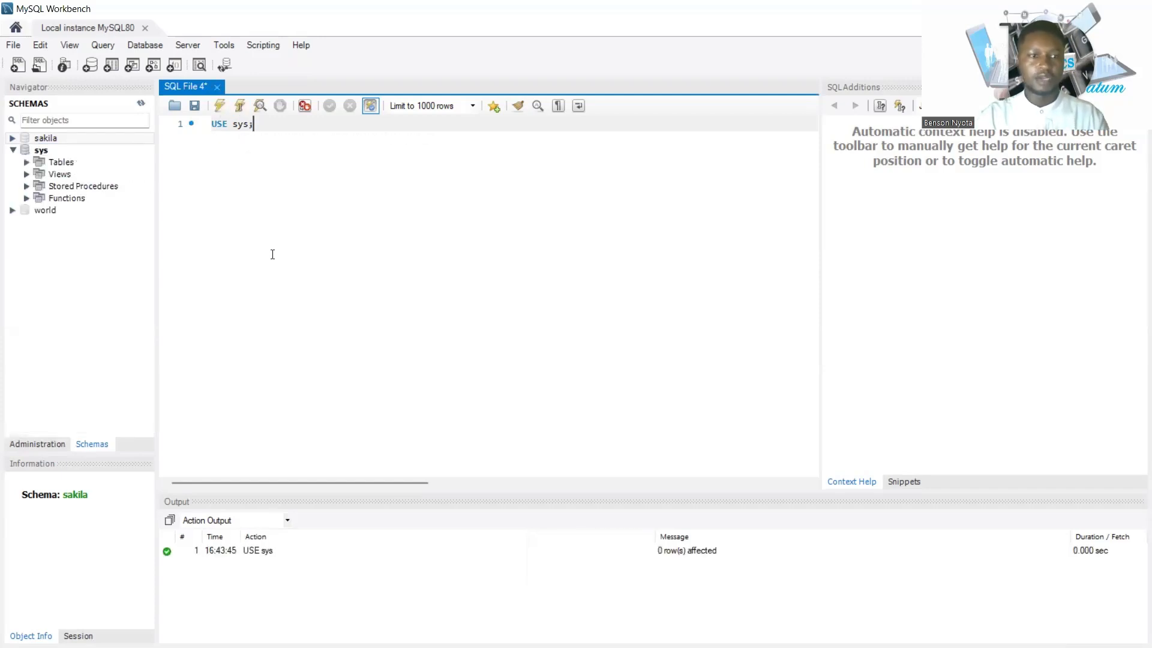
left_click(49, 152)
double_click(50, 151)
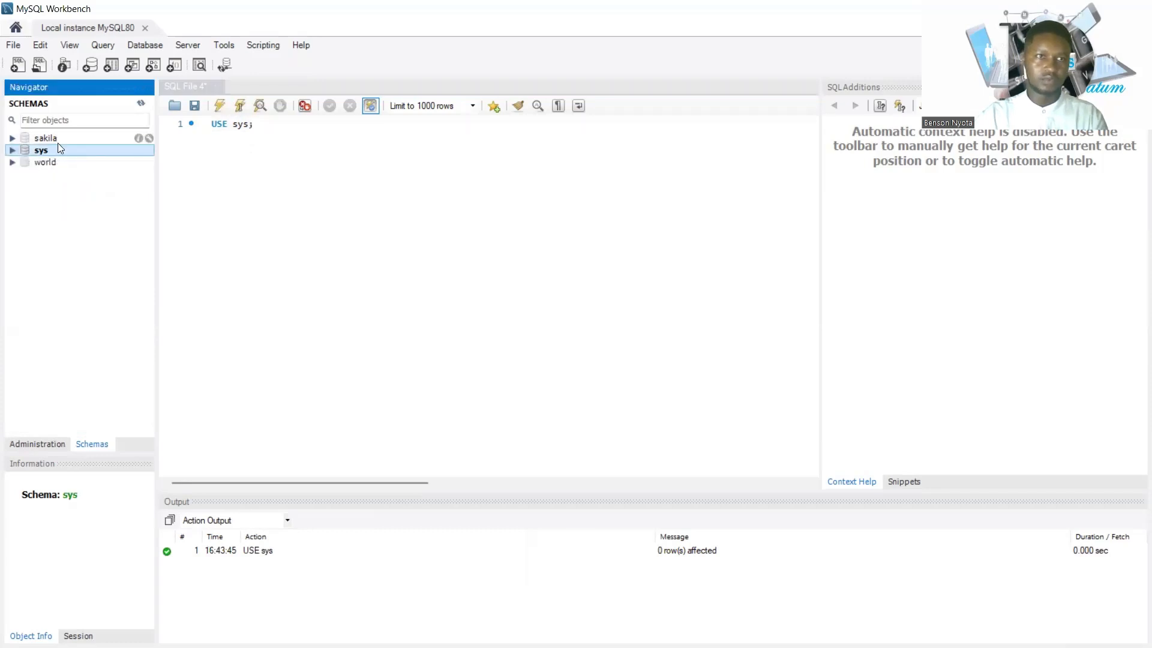